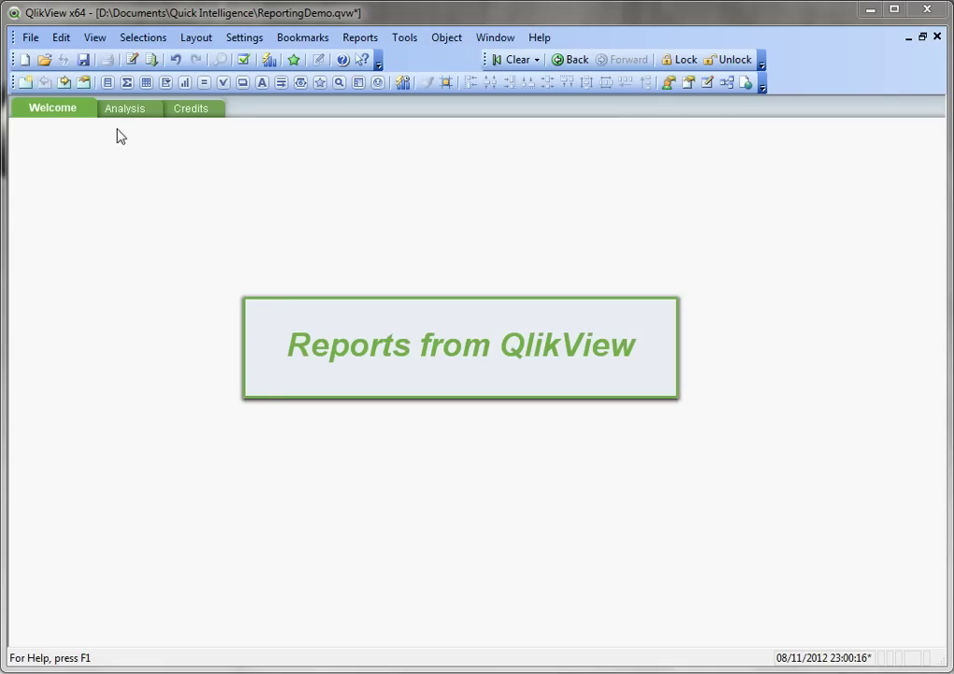
- Show the Analysis sheet with its sales charts and Top 50 item table, dismissing the sheet menu
{"action": "left_click", "coordinate": [141, 112]}
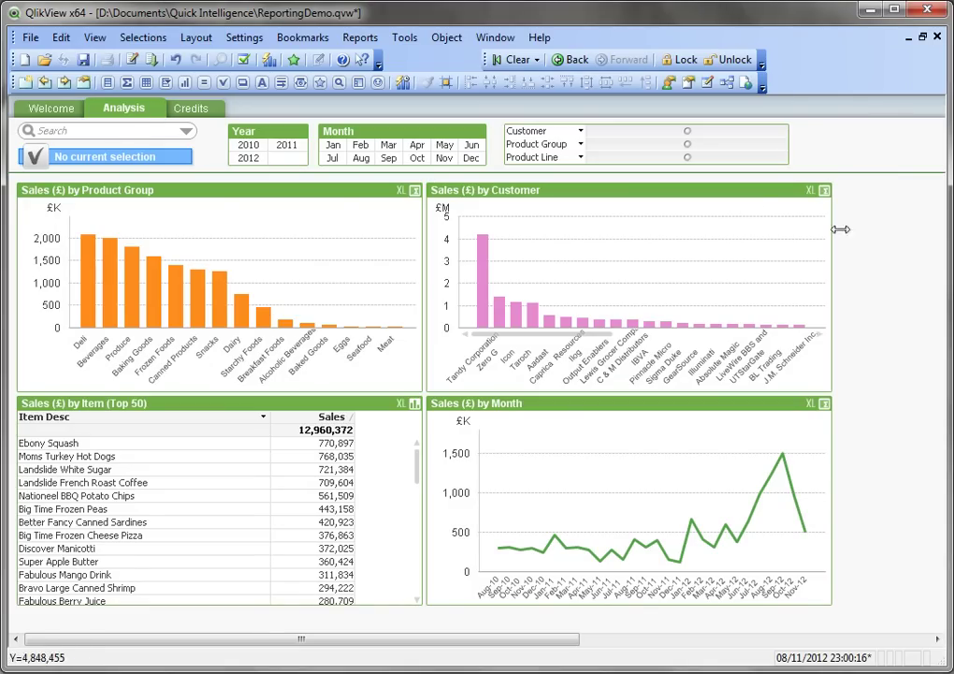
{"action": "right_click", "coordinate": [897, 254]}
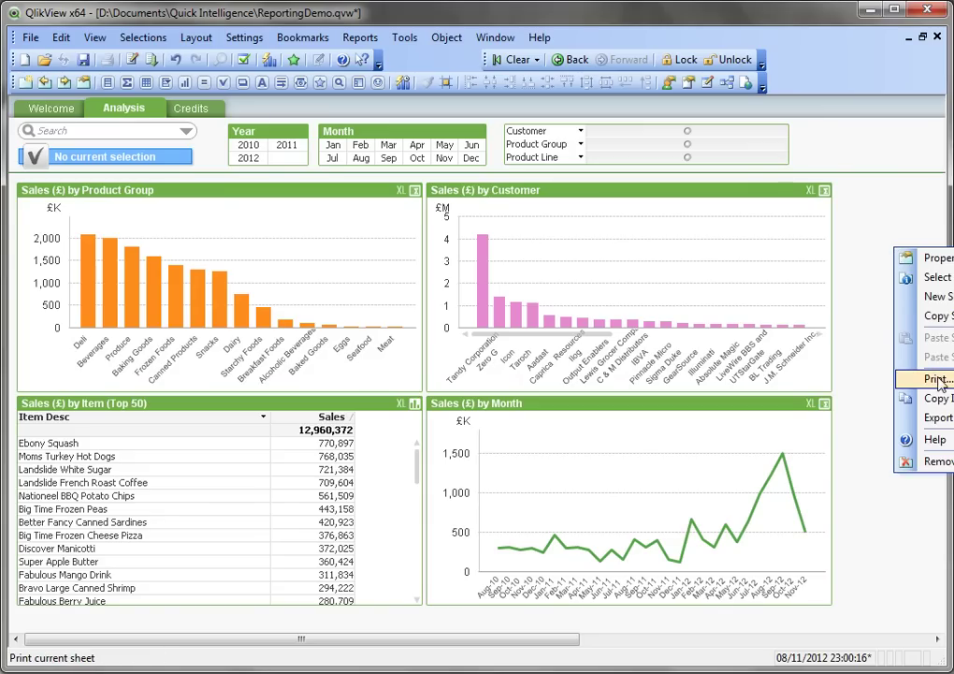
{"action": "left_click", "coordinate": [865, 197]}
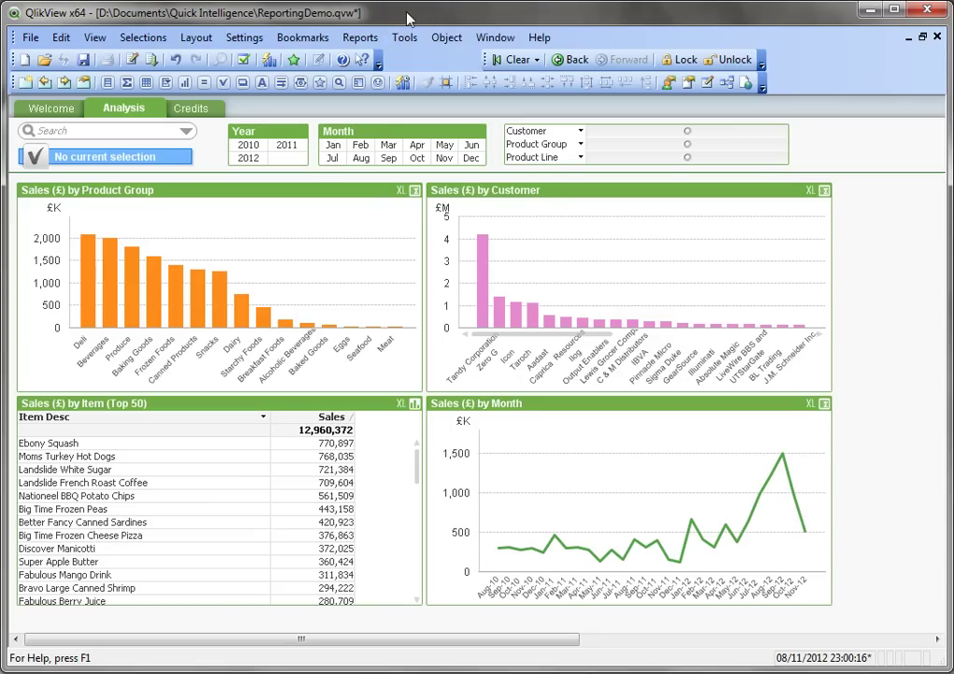
- Add a new report named 'Demo Report' in the Report Editor
{"action": "left_click", "coordinate": [365, 38]}
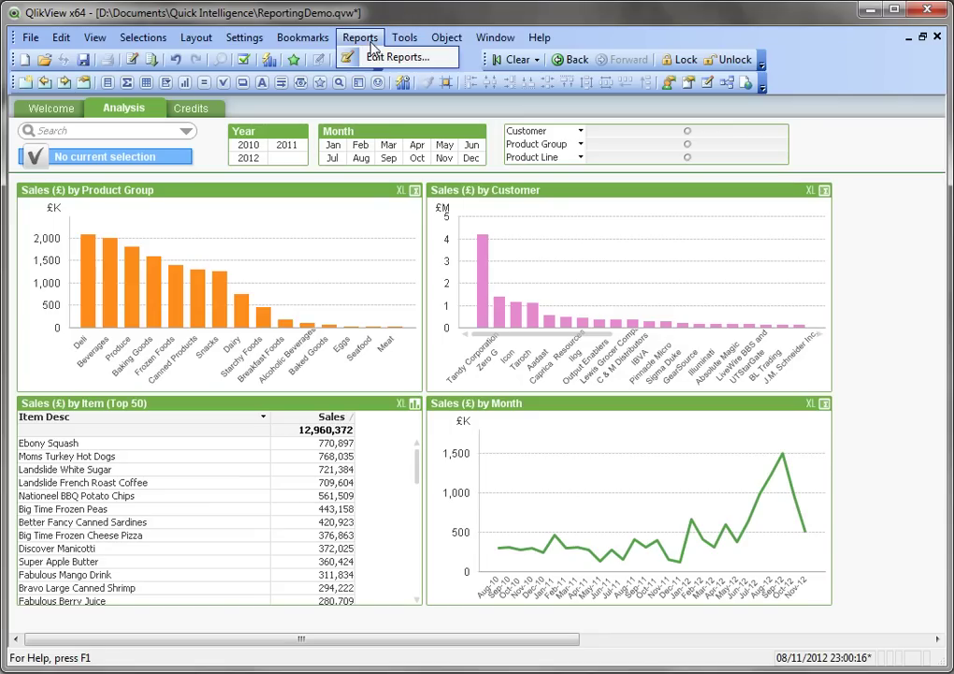
{"action": "left_click", "coordinate": [379, 58]}
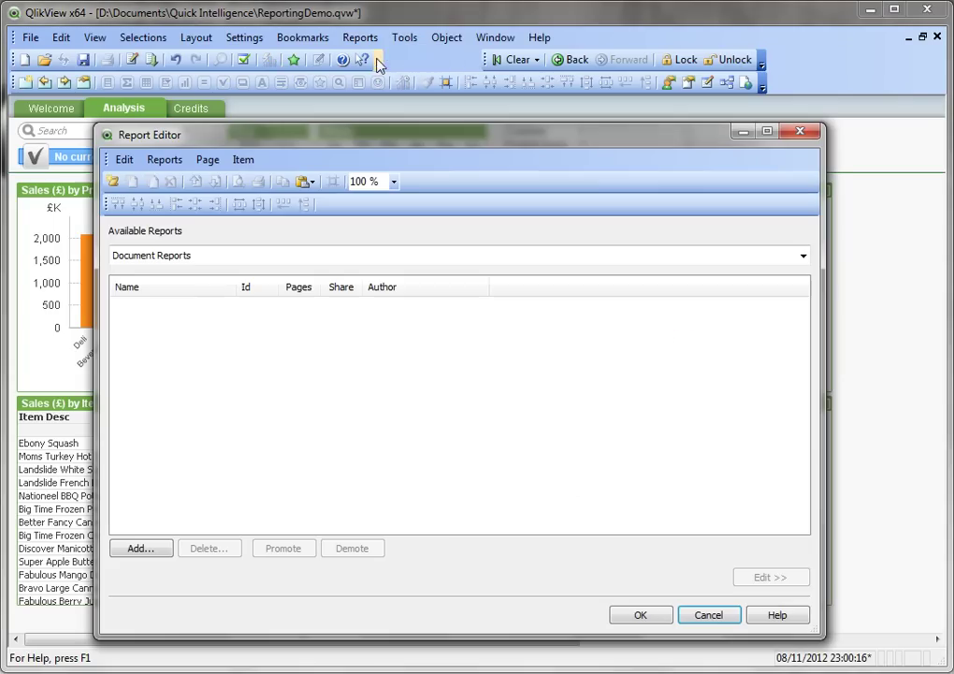
{"action": "left_click", "coordinate": [138, 549]}
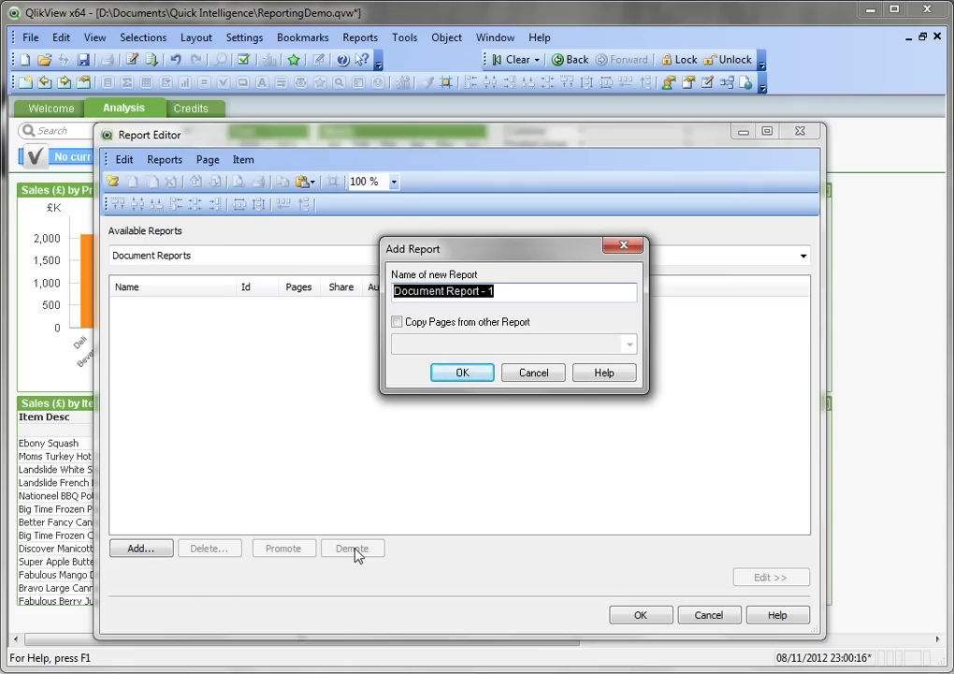
{"action": "type", "text": "Demo Report"}
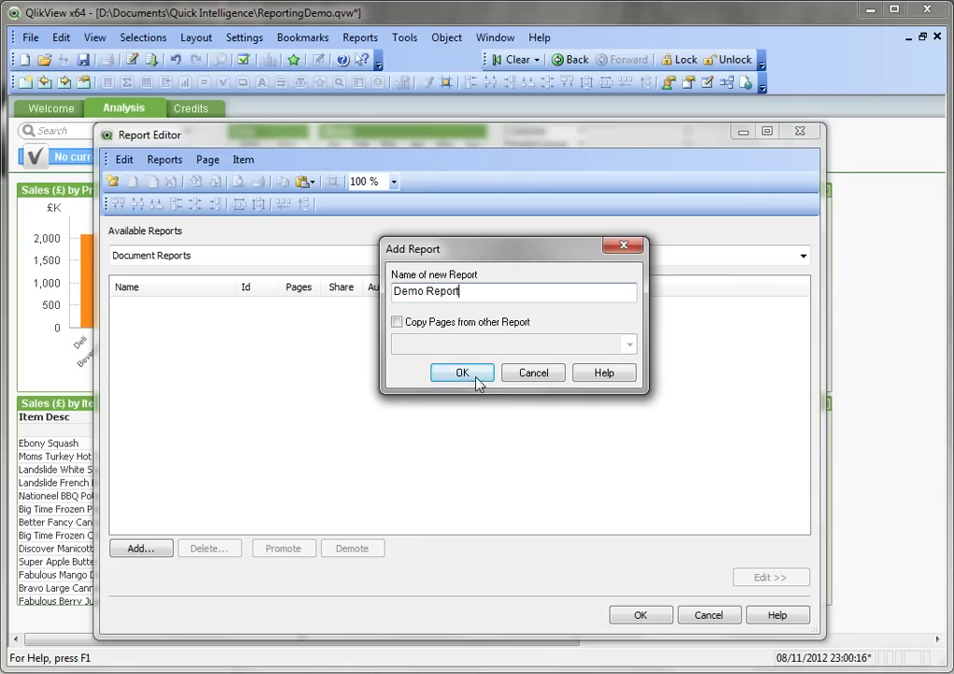
{"action": "left_click", "coordinate": [471, 374]}
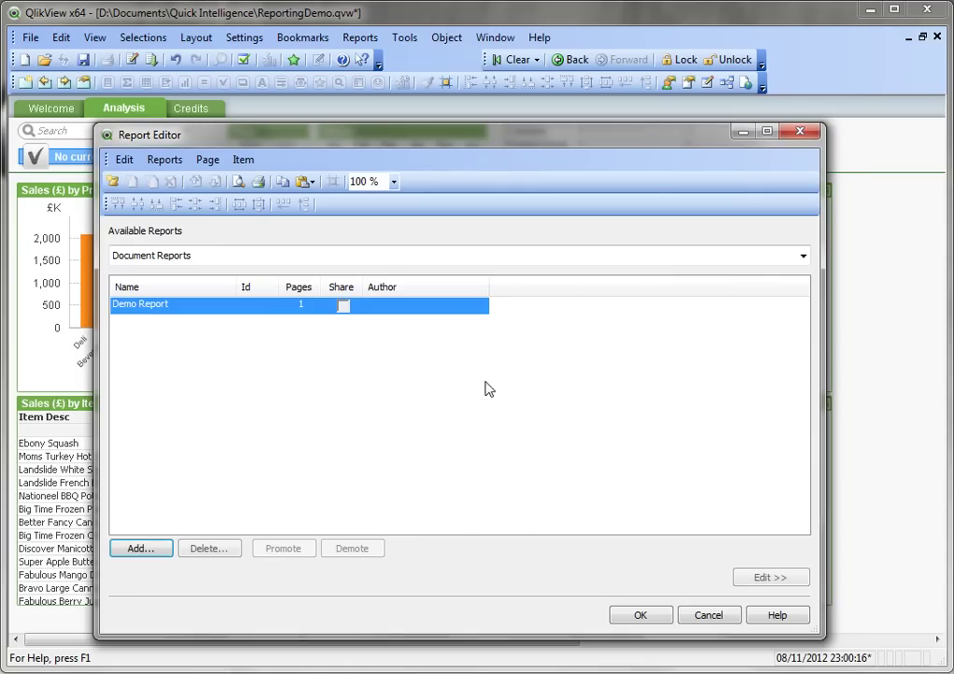
- Open the Demo Report page and switch its orientation to Landscape
{"action": "left_click", "coordinate": [784, 581]}
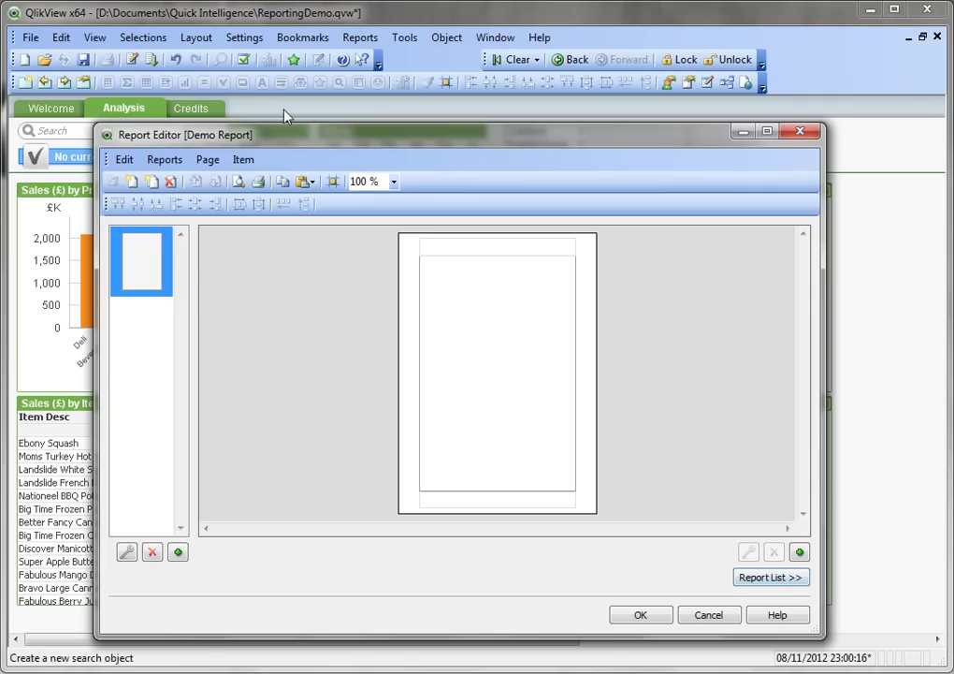
{"action": "left_click", "coordinate": [225, 161]}
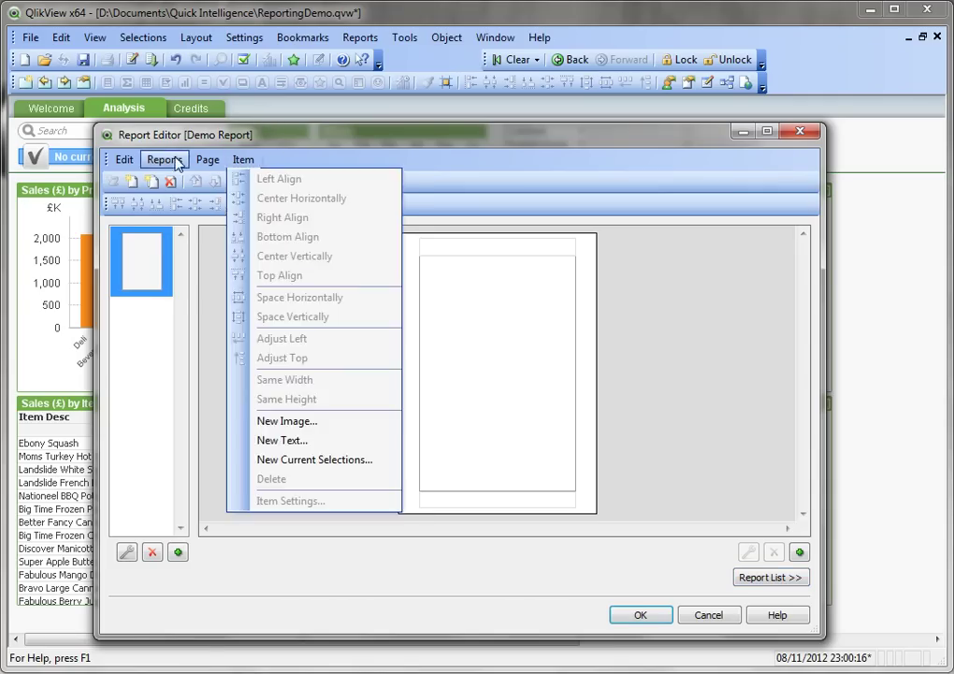
{"action": "left_click", "coordinate": [242, 280]}
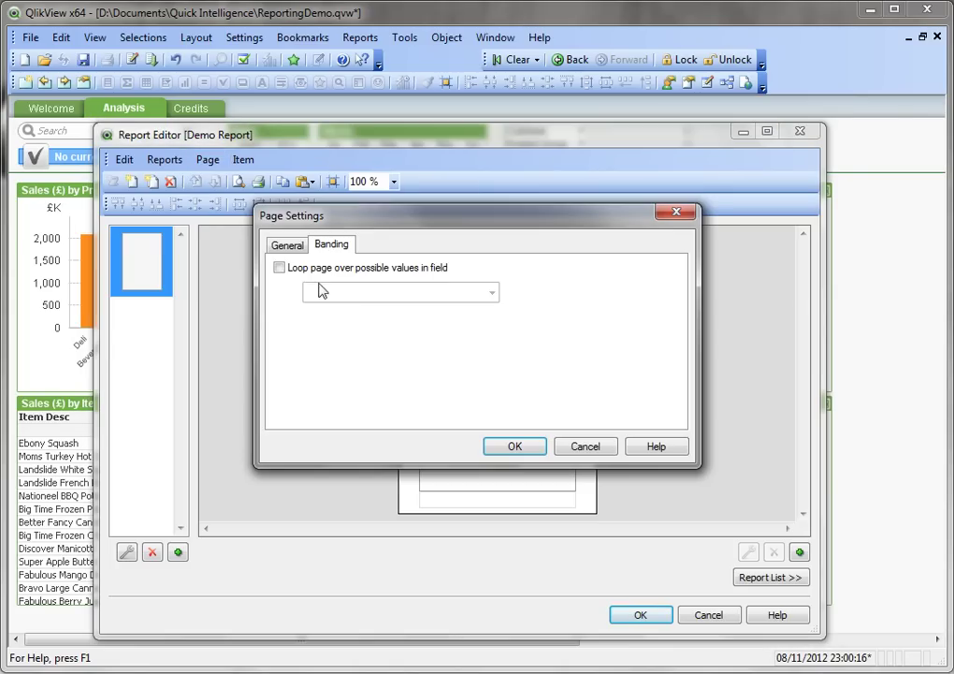
{"action": "left_click", "coordinate": [288, 245]}
{"action": "left_click", "coordinate": [334, 322]}
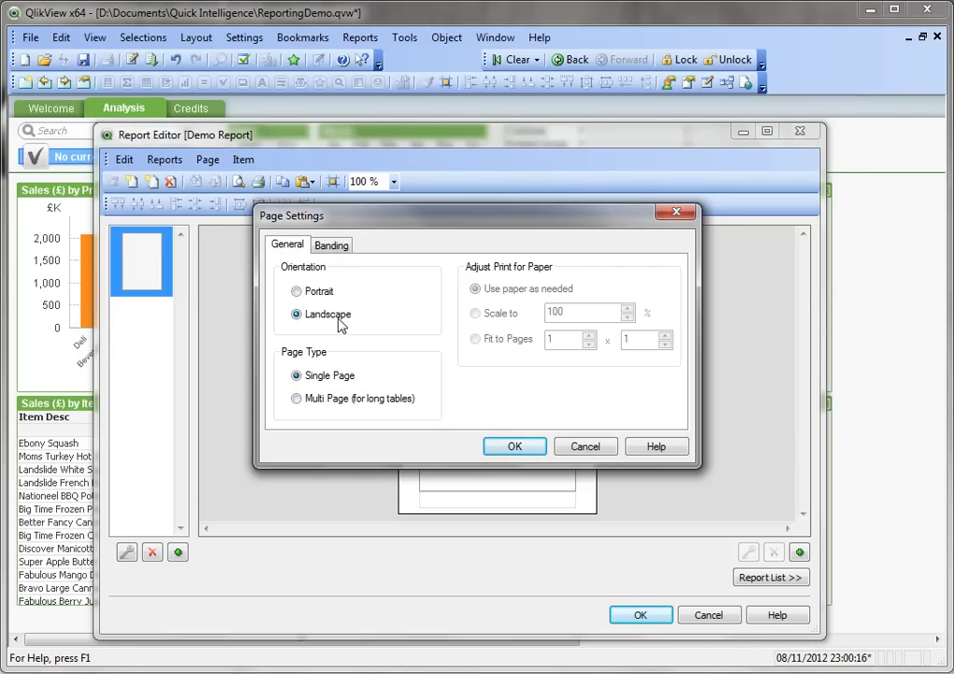
{"action": "left_click", "coordinate": [498, 447]}
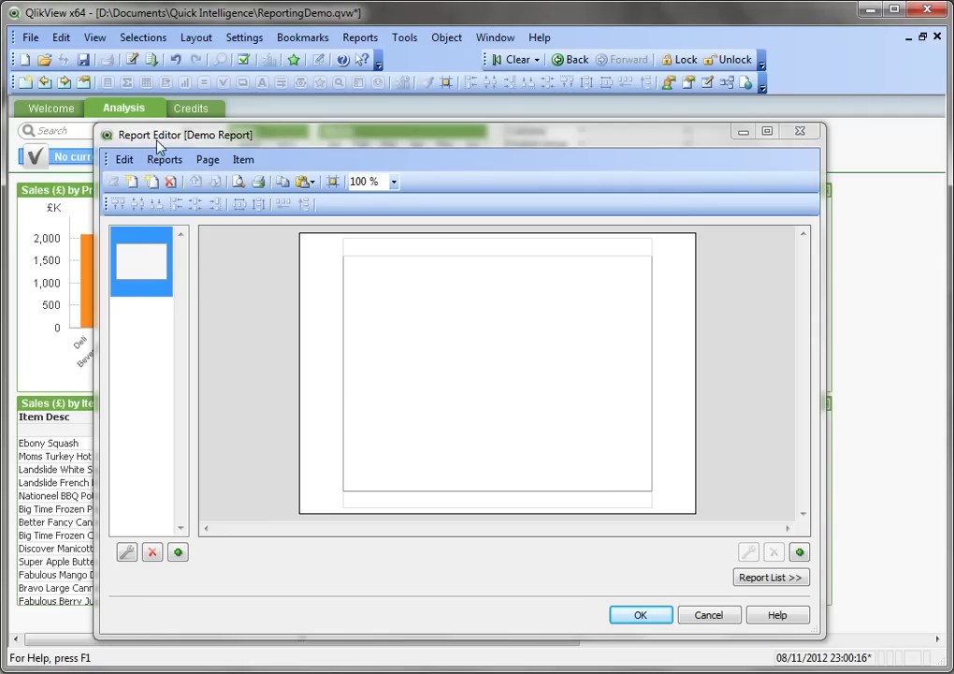
{"action": "left_click_drag", "start_coordinate": [157, 141], "coordinate": [594, 180]}
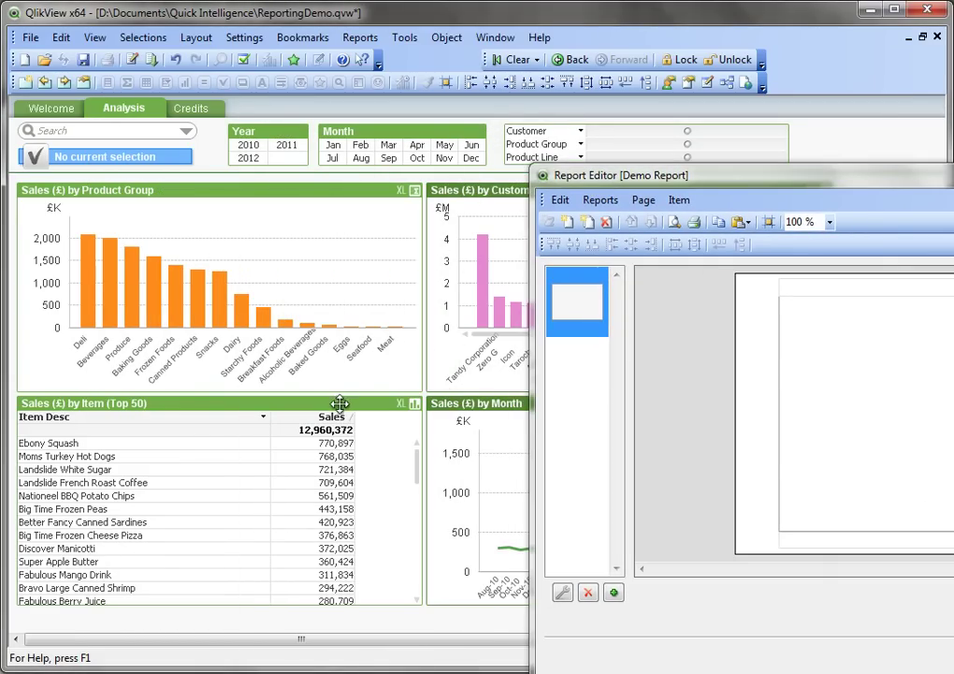
- Place the Sales by Item table on the report page, taller and narrower on the left
{"action": "left_click_drag", "start_coordinate": [340, 404], "coordinate": [874, 347]}
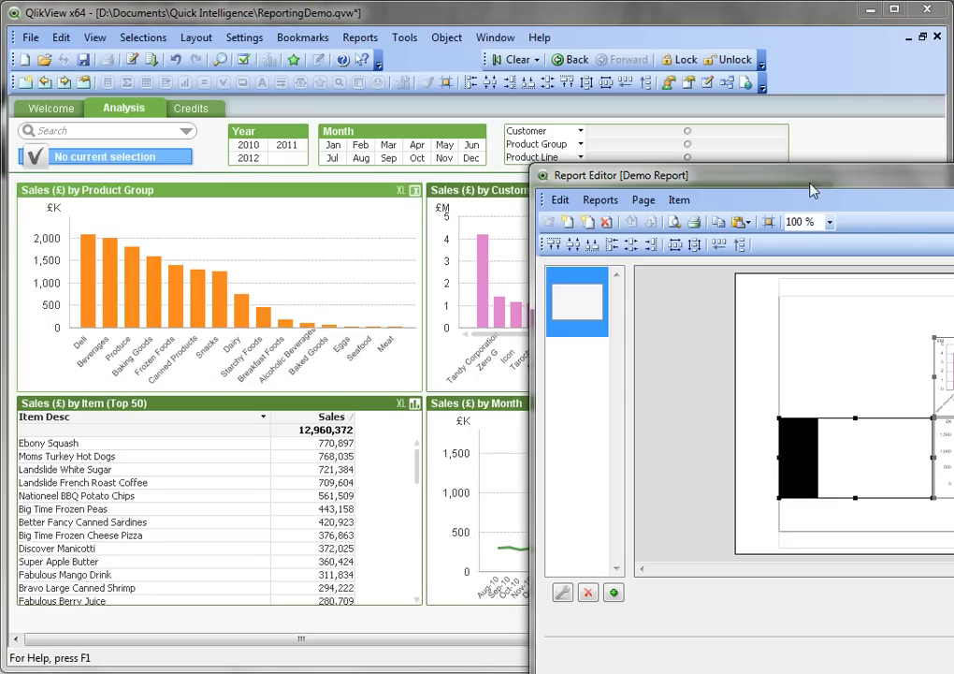
{"action": "left_click_drag", "start_coordinate": [811, 184], "coordinate": [329, 117]}
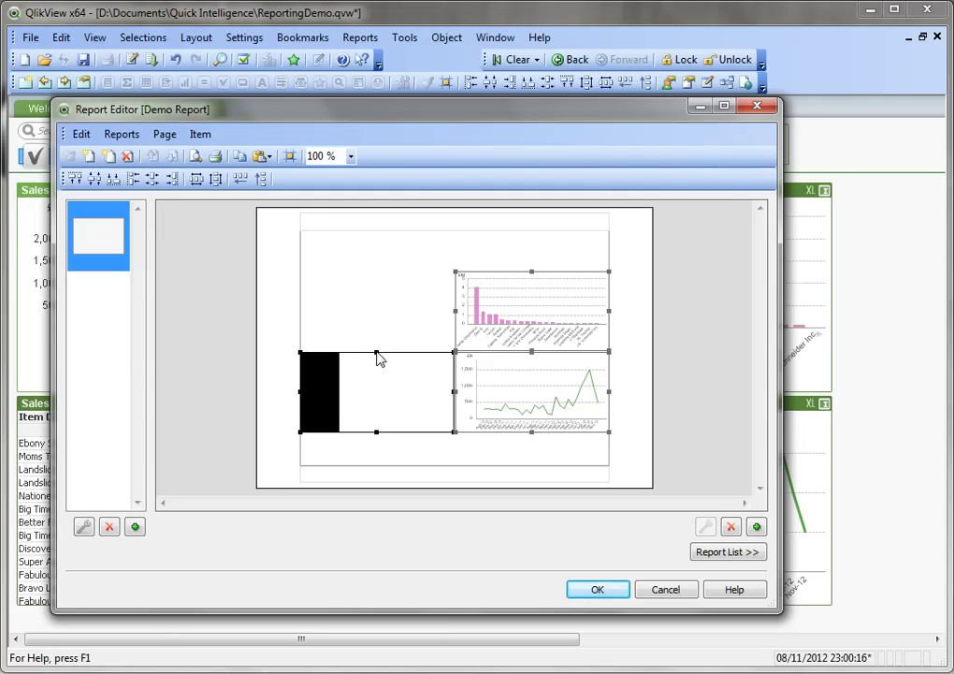
{"action": "left_click_drag", "start_coordinate": [383, 367], "coordinate": [386, 303]}
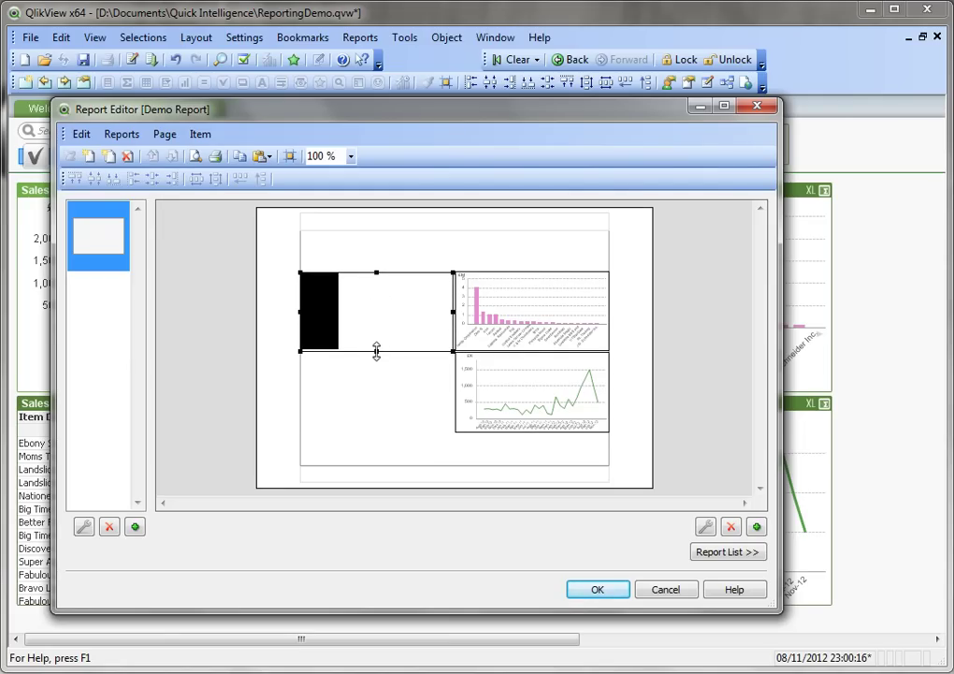
{"action": "left_click_drag", "start_coordinate": [376, 351], "coordinate": [375, 447]}
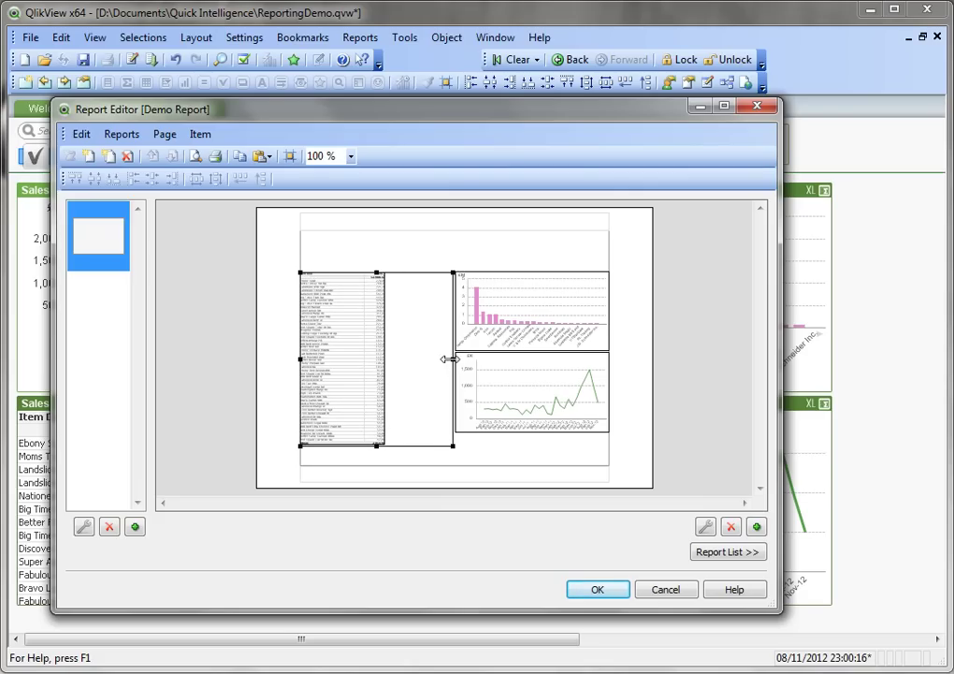
{"action": "left_click_drag", "start_coordinate": [451, 358], "coordinate": [411, 360]}
- Stack the customer bar chart above the monthly line chart to the right of the table
{"action": "left_click", "coordinate": [491, 386]}
{"action": "left_click_drag", "start_coordinate": [491, 386], "coordinate": [499, 395]}
{"action": "left_click_drag", "start_coordinate": [517, 317], "coordinate": [502, 320]}
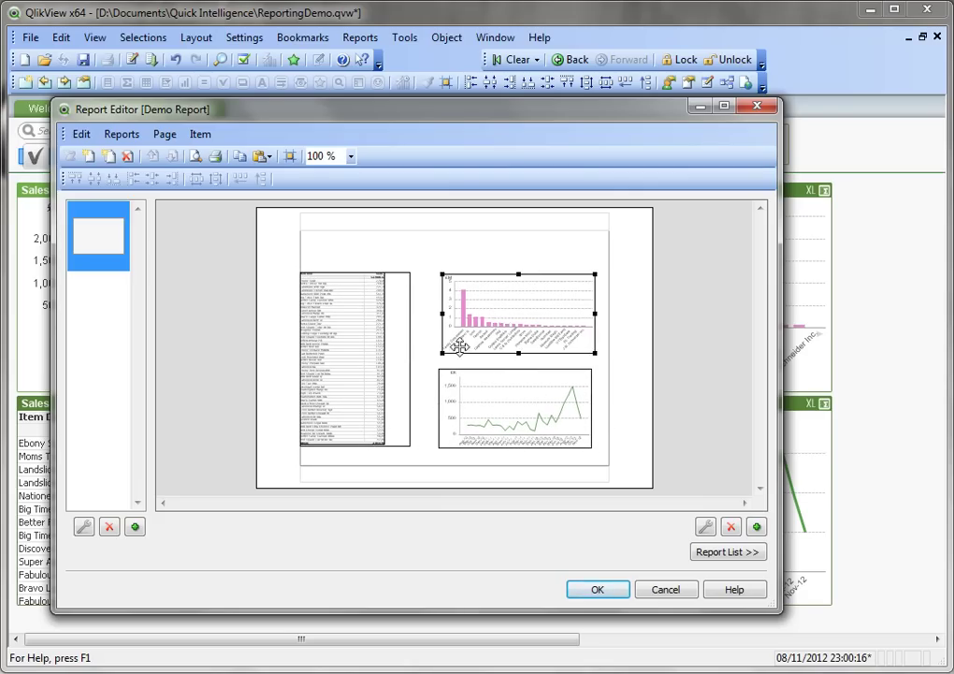
{"action": "left_click_drag", "start_coordinate": [367, 366], "coordinate": [377, 369]}
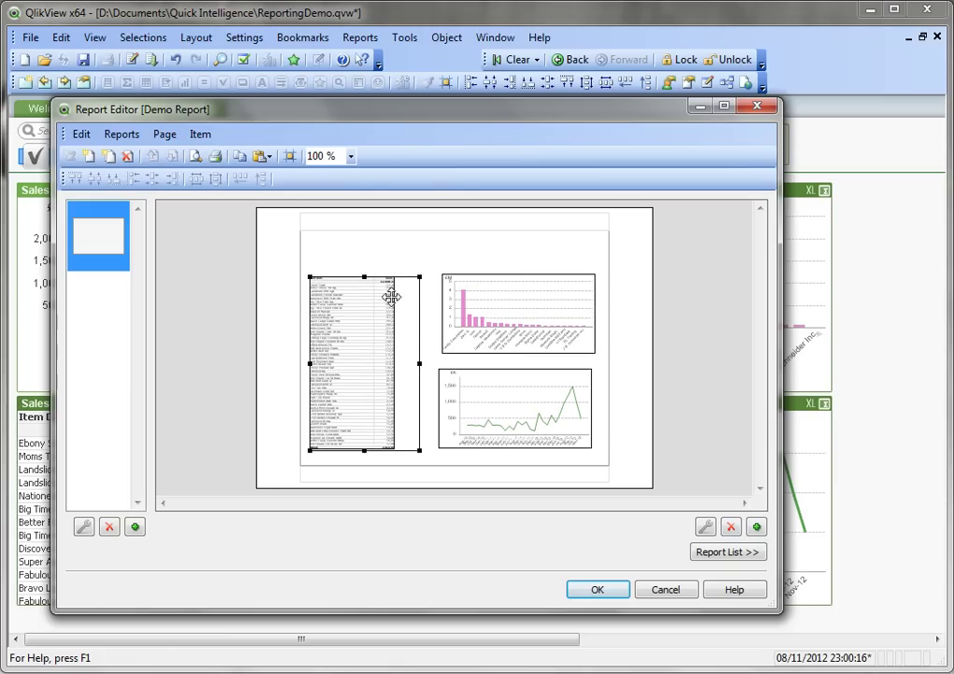
{"action": "left_click_drag", "start_coordinate": [230, 110], "coordinate": [495, 136]}
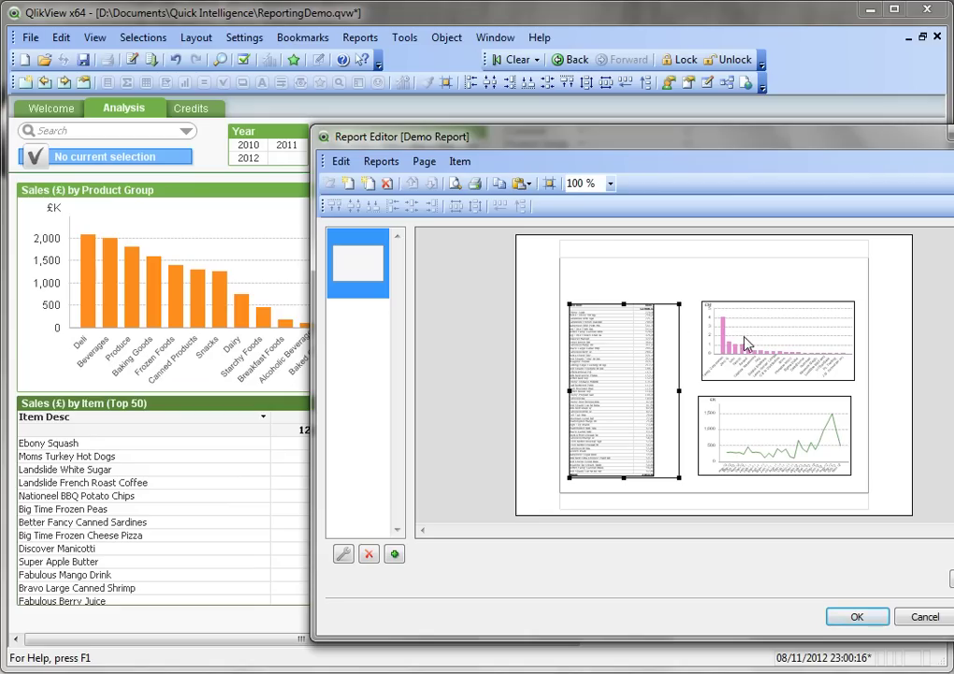
- Add a 'Sales (£) by Item (Top 50)' text item as a wide, short title above the table
{"action": "left_click", "coordinate": [459, 161]}
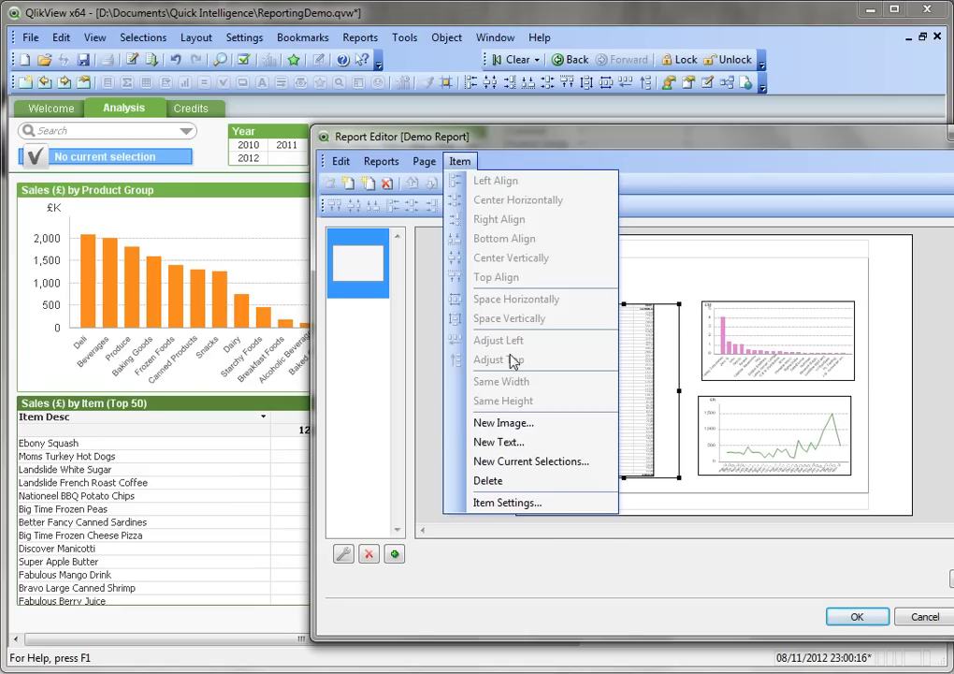
{"action": "left_click", "coordinate": [496, 440]}
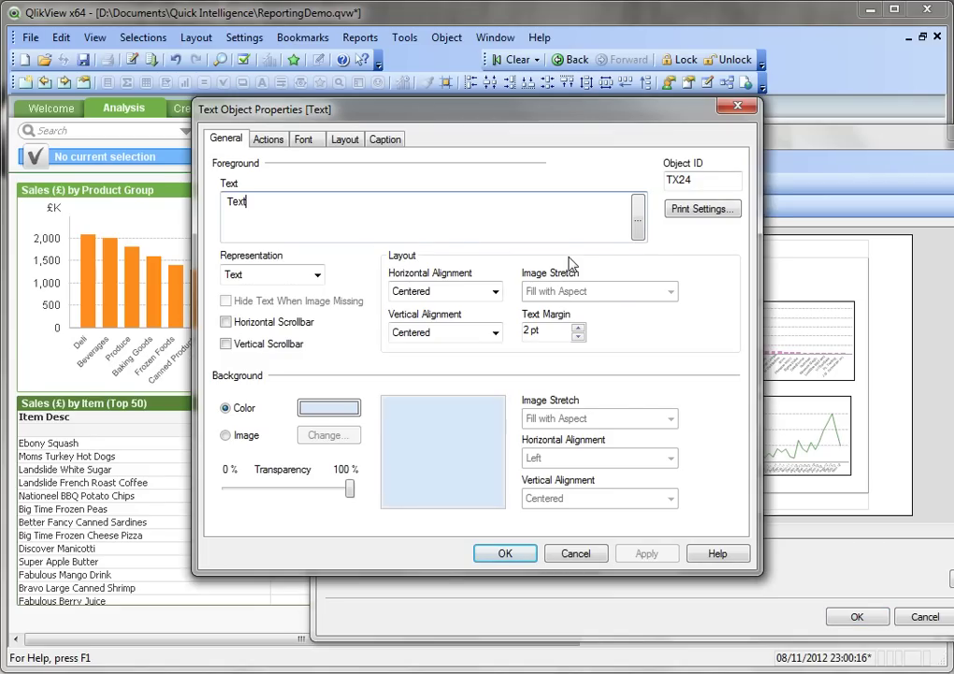
{"action": "key", "text": "BackSpace"}
{"action": "key", "text": "BackSpace"}
{"action": "key", "text": "BackSpace"}
{"action": "key", "text": "BackSpace"}
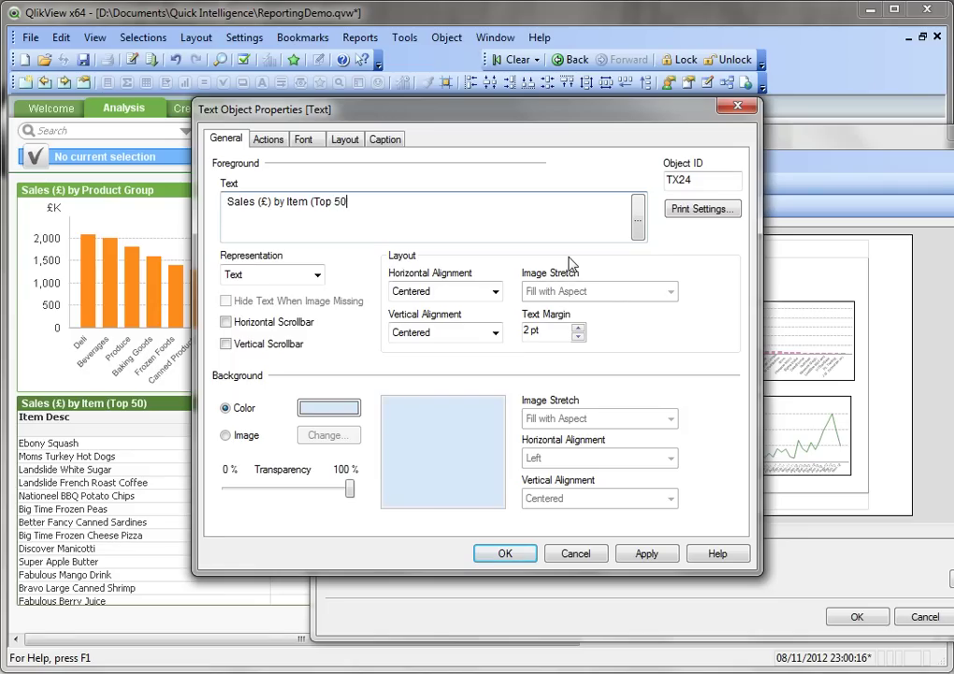
{"action": "left_click", "coordinate": [496, 552]}
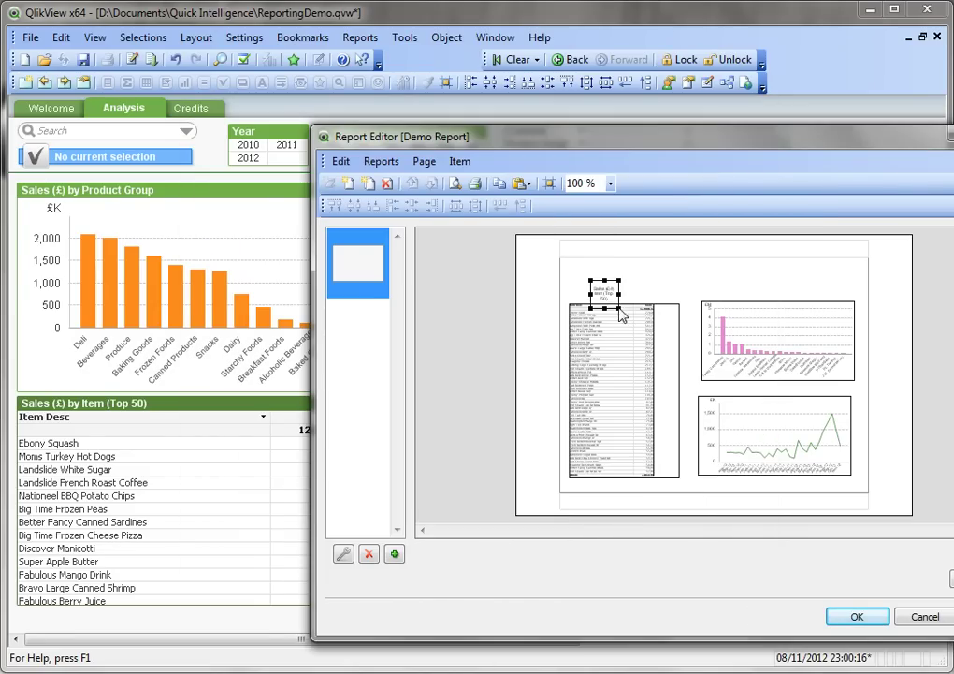
{"action": "mouse_move", "coordinate": [620, 310]}
{"action": "left_mouse_down"}
{"action": "mouse_move", "coordinate": [670, 292]}
{"action": "mouse_move", "coordinate": [618, 298]}
{"action": "left_mouse_up"}
{"action": "left_click", "coordinate": [567, 284]}
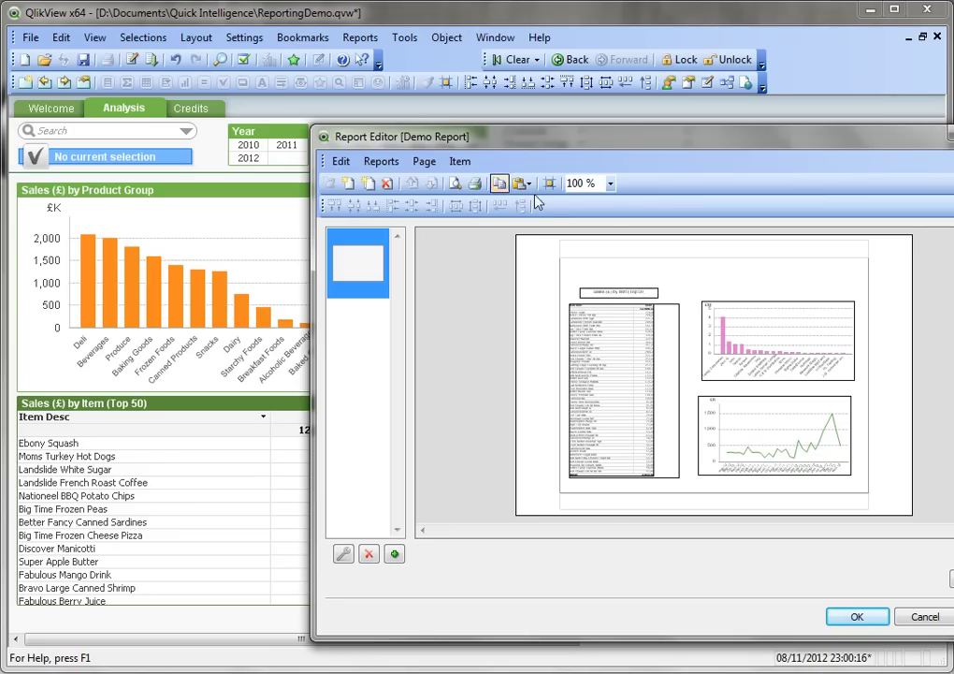
- Create a new Sales (£) text item with font size 16
{"action": "left_click", "coordinate": [459, 161]}
{"action": "left_click", "coordinate": [557, 437]}
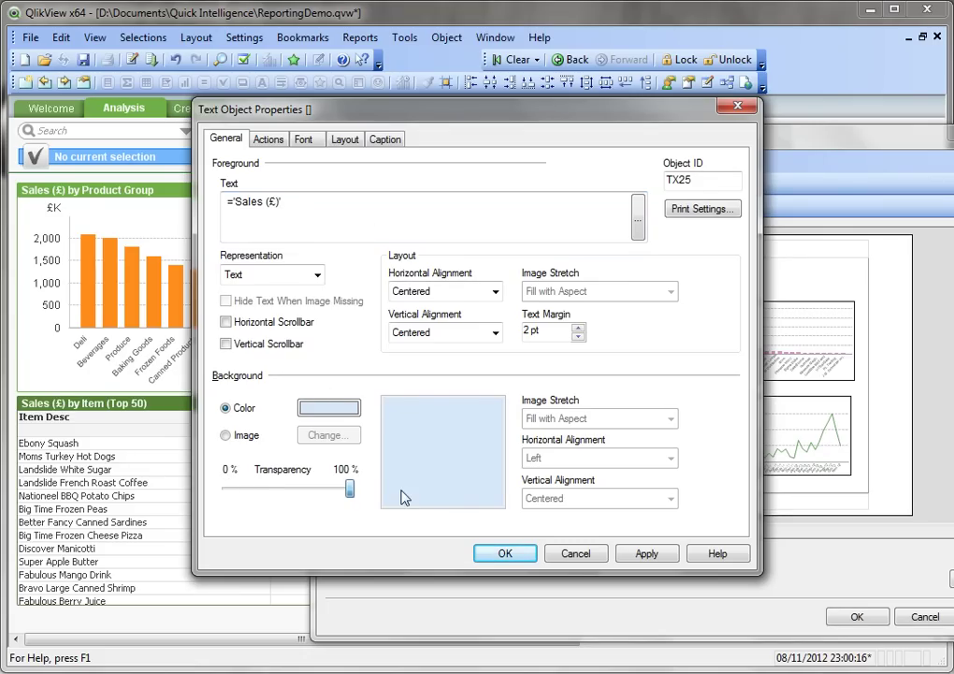
{"action": "left_click", "coordinate": [305, 138]}
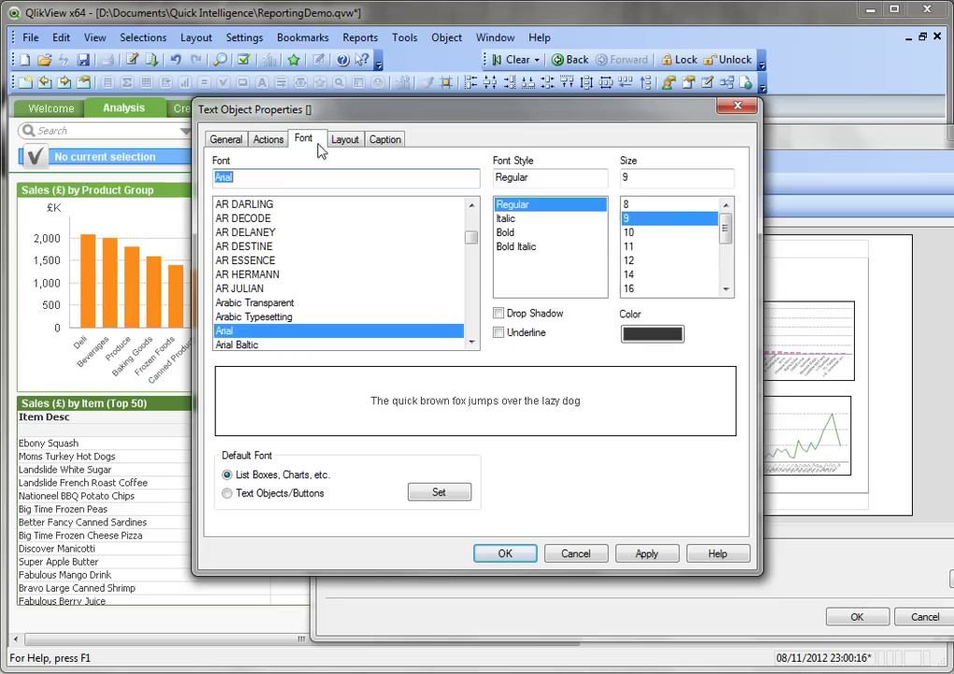
{"action": "left_click", "coordinate": [646, 288]}
{"action": "left_click", "coordinate": [522, 552]}
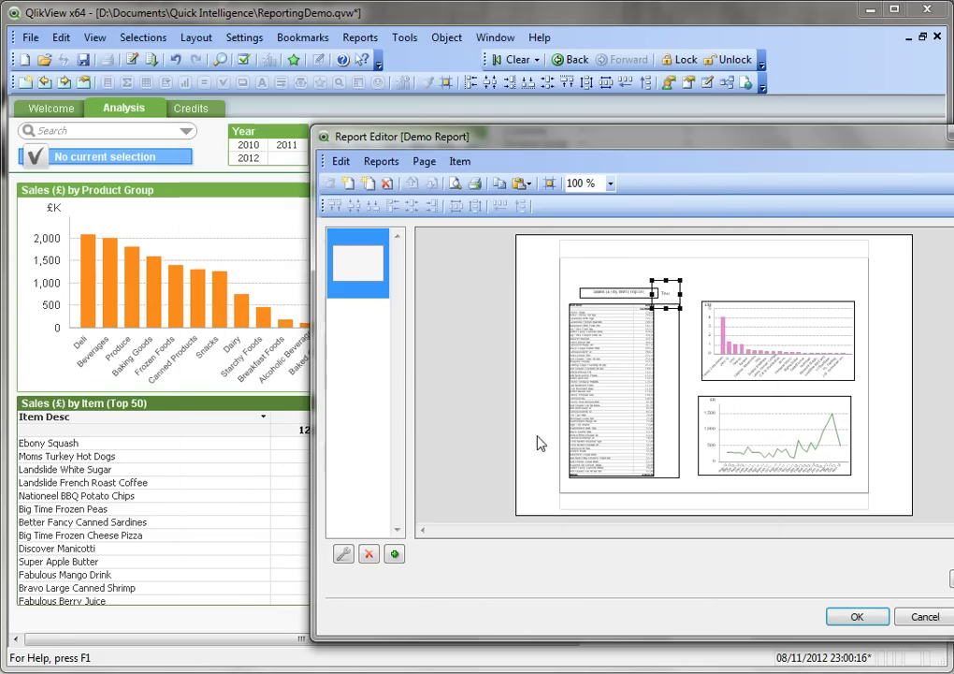
- Stretch the Sales (£) heading across the page top and close the Report Editor keeping changes
{"action": "left_click_drag", "start_coordinate": [678, 307], "coordinate": [777, 295]}
{"action": "left_click_drag", "start_coordinate": [653, 288], "coordinate": [633, 288]}
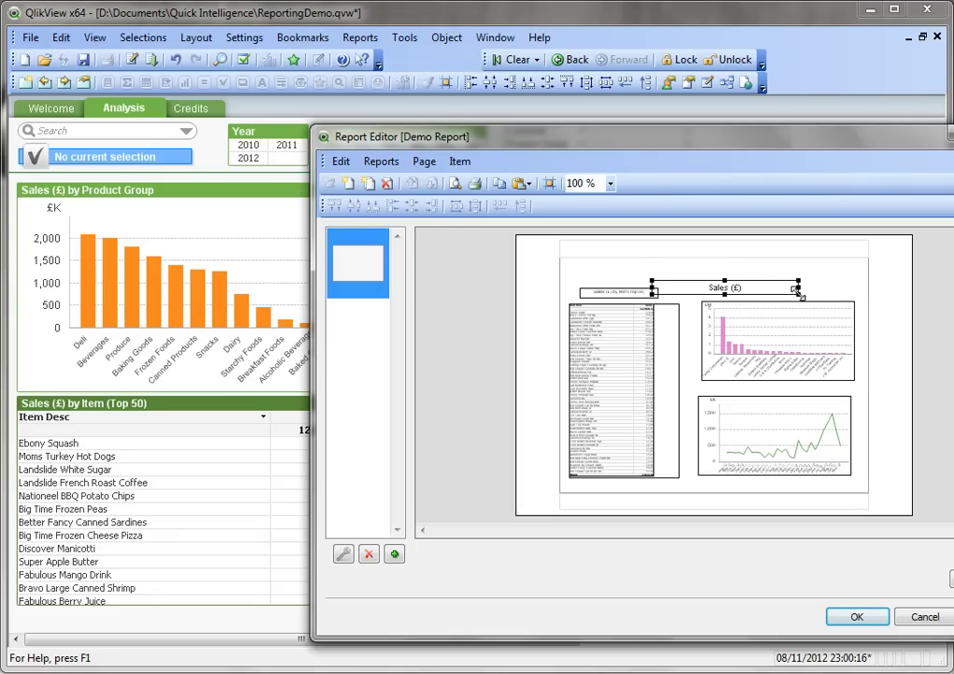
{"action": "mouse_move", "coordinate": [726, 284]}
{"action": "left_mouse_down"}
{"action": "mouse_move", "coordinate": [710, 267]}
{"action": "mouse_move", "coordinate": [712, 277]}
{"action": "left_mouse_up"}
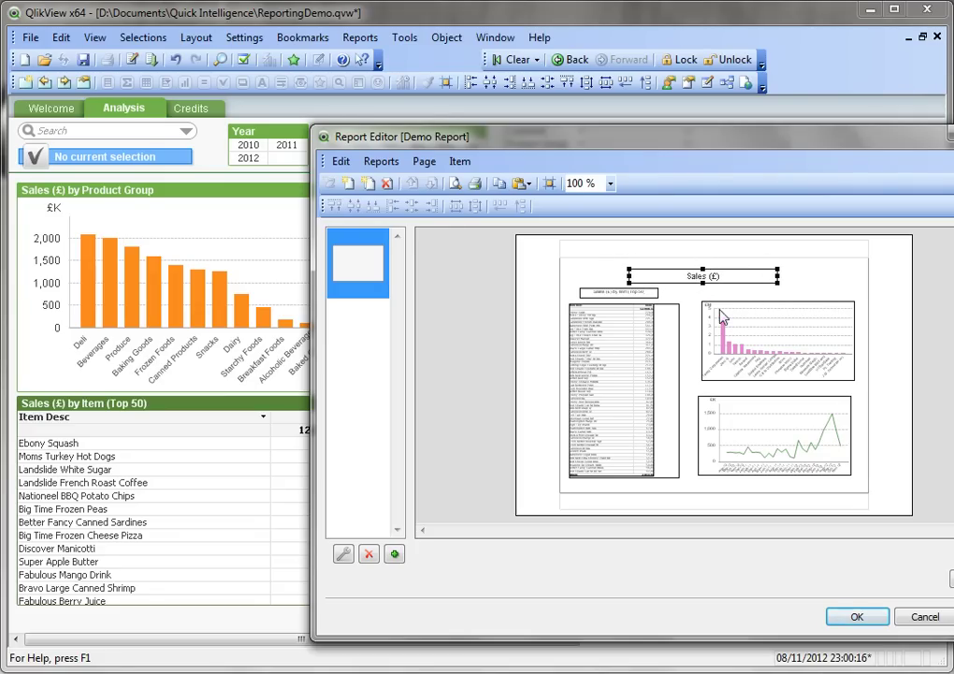
{"action": "left_click_drag", "start_coordinate": [728, 138], "coordinate": [505, 120]}
{"action": "left_click", "coordinate": [633, 599]}
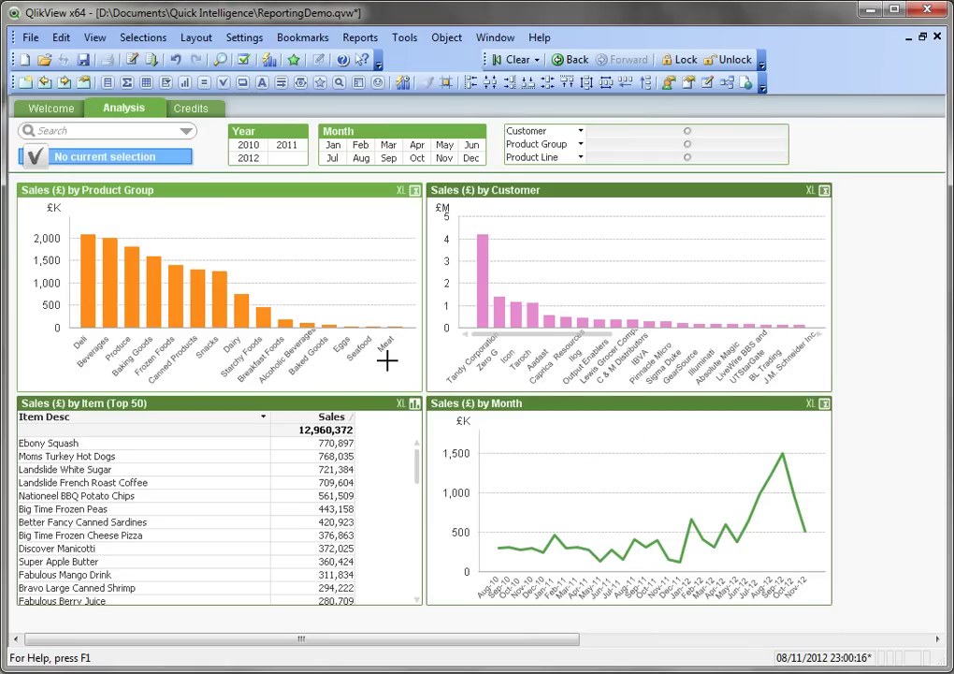
- Print Demo Report through PDF-XChange 4.0 to 'QlikView Printing.pdf', then close the PDF viewer
{"action": "left_click", "coordinate": [360, 37]}
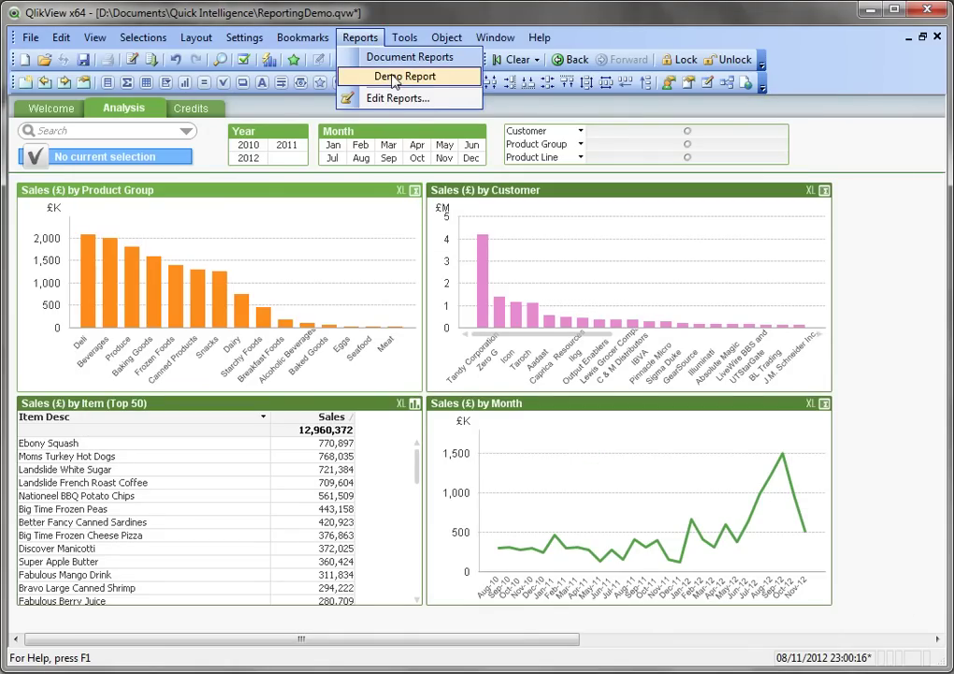
{"action": "left_click", "coordinate": [394, 78]}
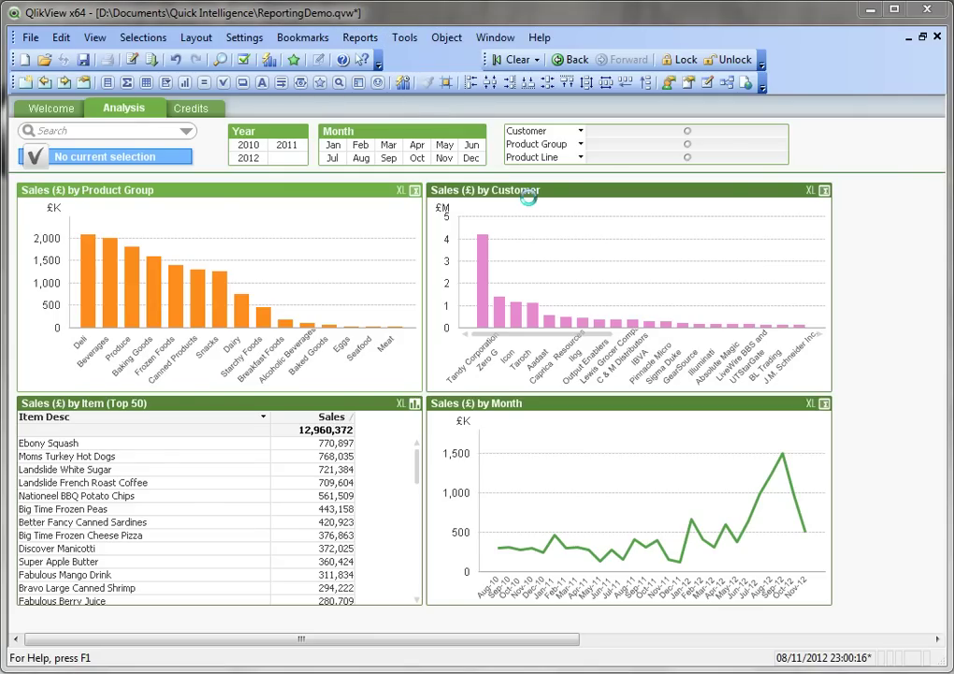
{"action": "left_click", "coordinate": [410, 251]}
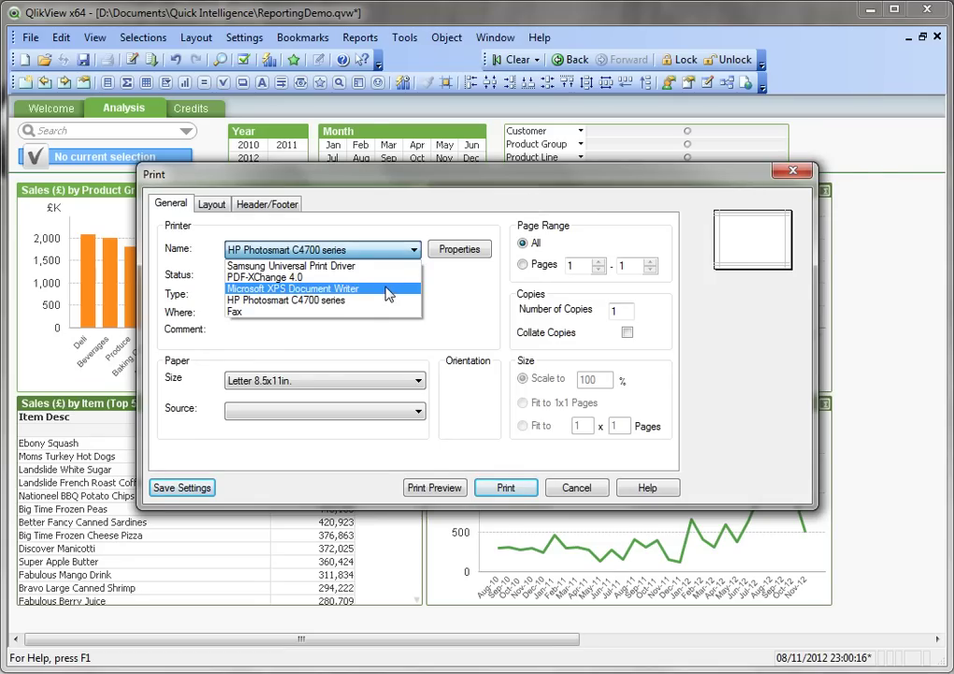
{"action": "left_click", "coordinate": [388, 278]}
{"action": "left_click", "coordinate": [515, 490]}
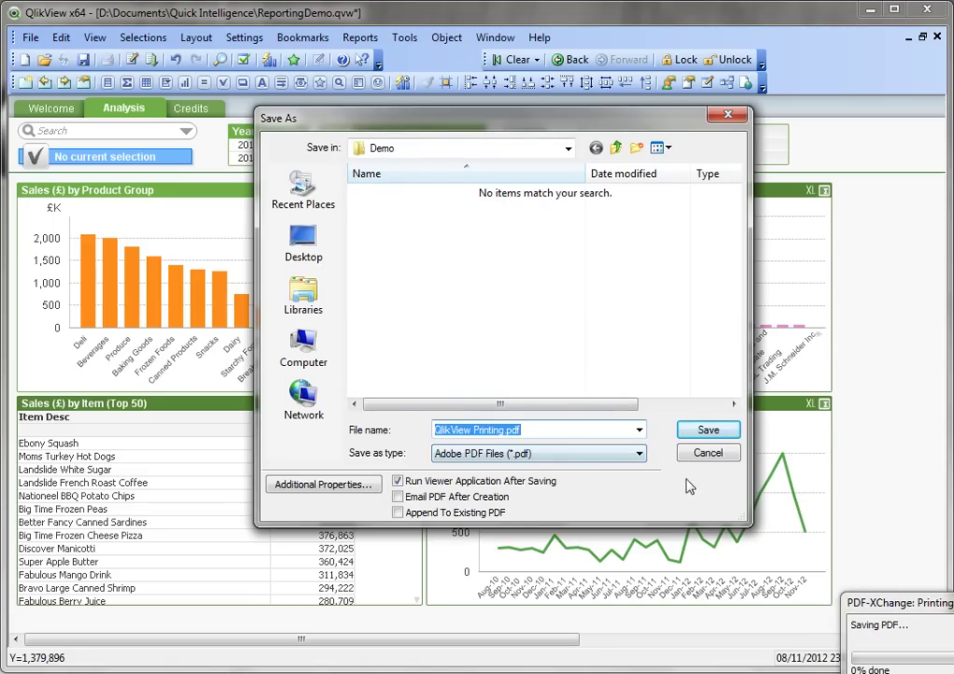
{"action": "left_click", "coordinate": [709, 431]}
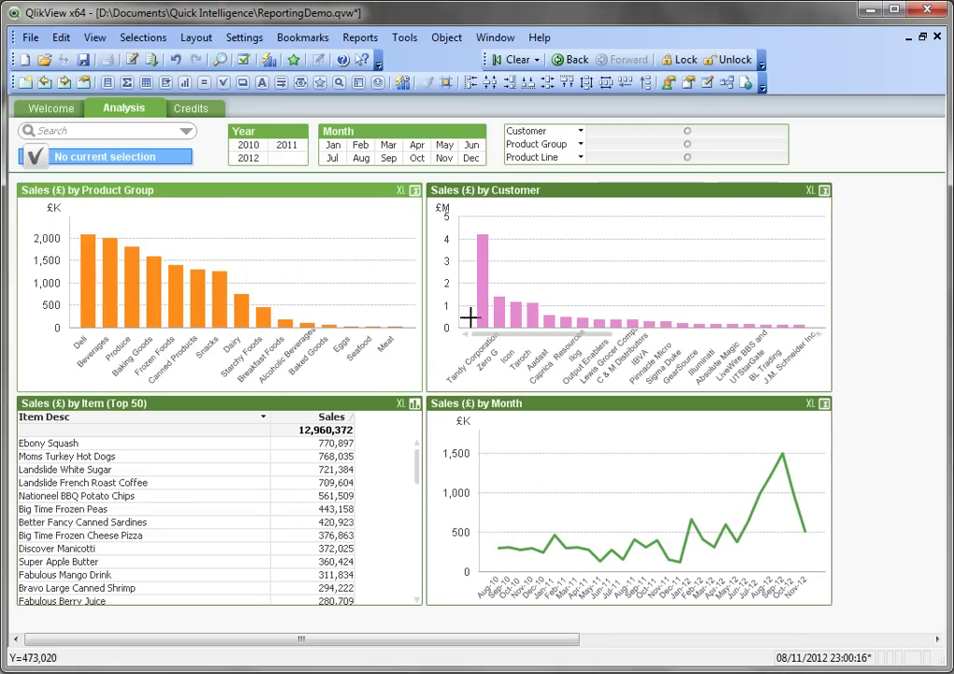
{"action": "mouse_move", "coordinate": [480, 298]}
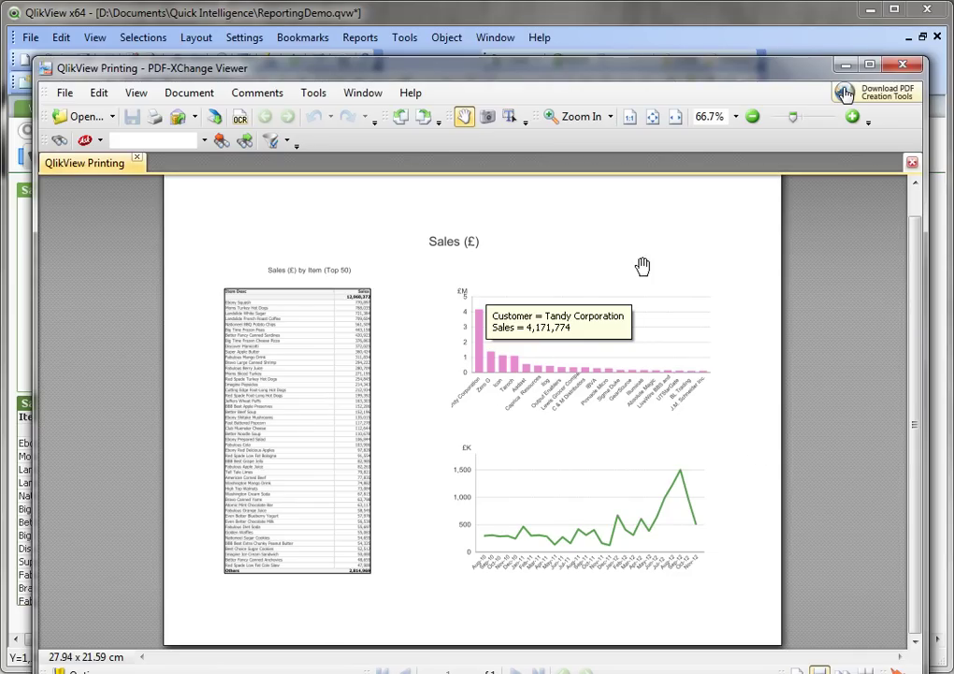
{"action": "left_click", "coordinate": [903, 64]}
- Select the five tallest Product Group bars, Deli through Frozen Foods, dropping sales to 8,847,000
{"action": "right_click", "coordinate": [524, 190]}
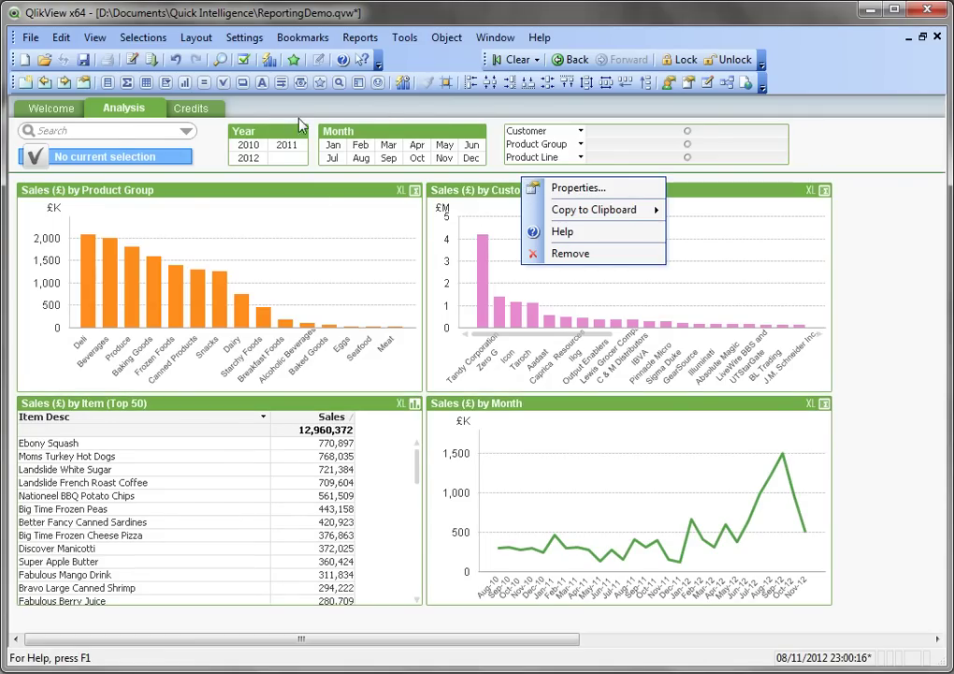
{"action": "left_click", "coordinate": [201, 173]}
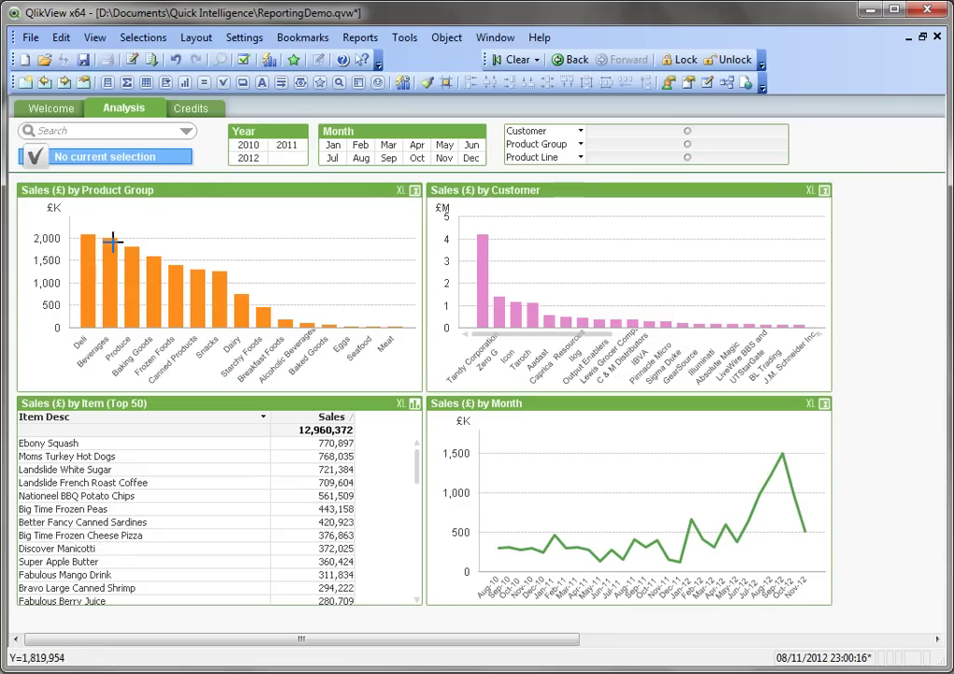
{"action": "mouse_move", "coordinate": [79, 219]}
{"action": "left_mouse_down"}
{"action": "mouse_move", "coordinate": [100, 254]}
{"action": "mouse_move", "coordinate": [183, 303]}
{"action": "left_mouse_up"}
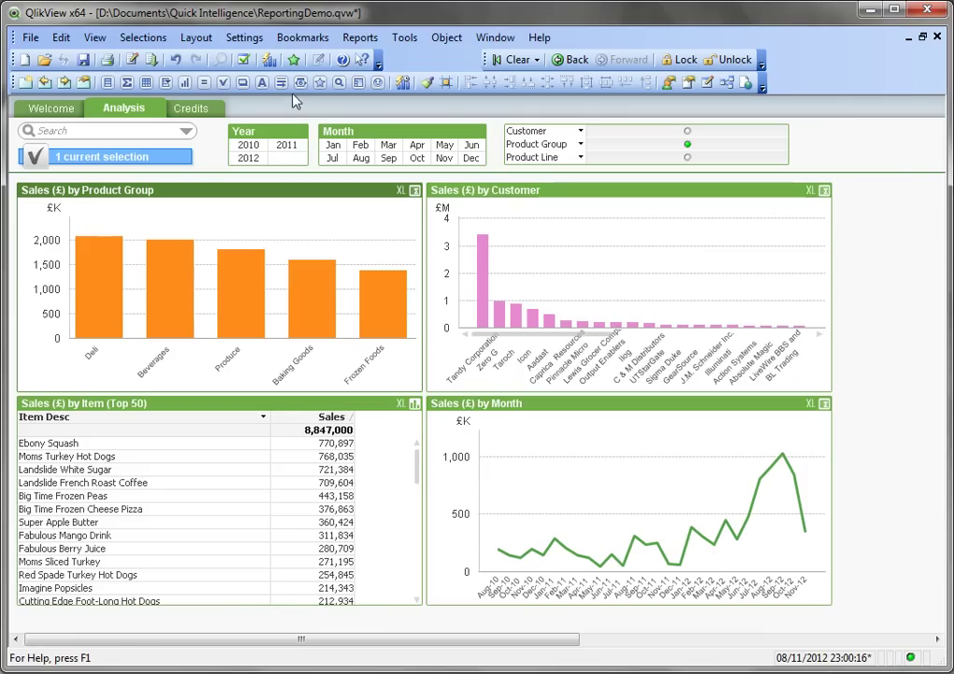
- Open the Demo Report's Sales (£) heading text properties for editing
{"action": "left_click", "coordinate": [309, 38]}
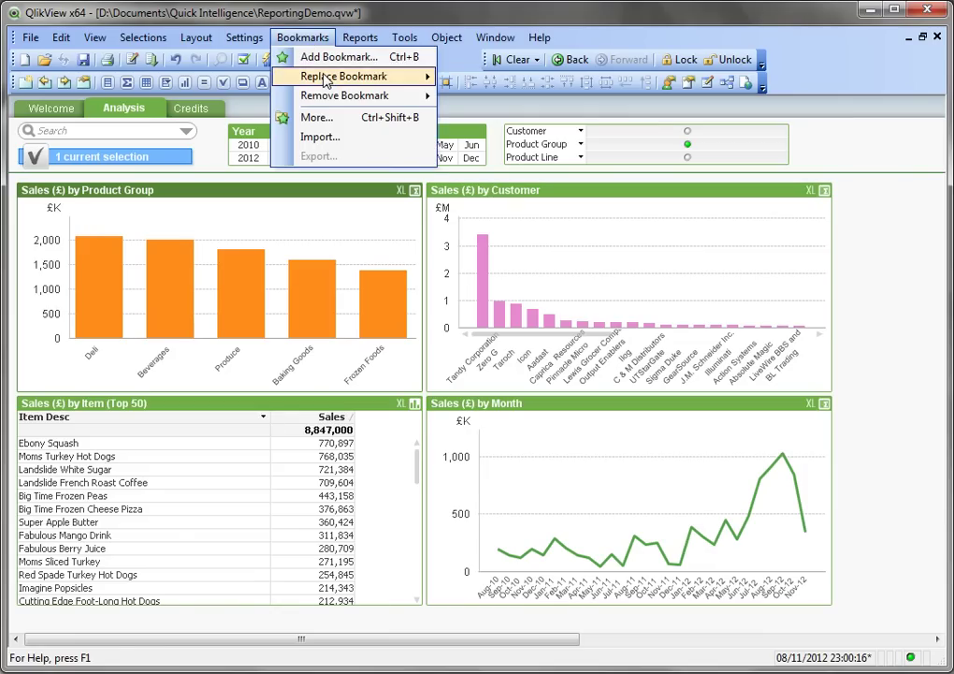
{"action": "mouse_move", "coordinate": [361, 37]}
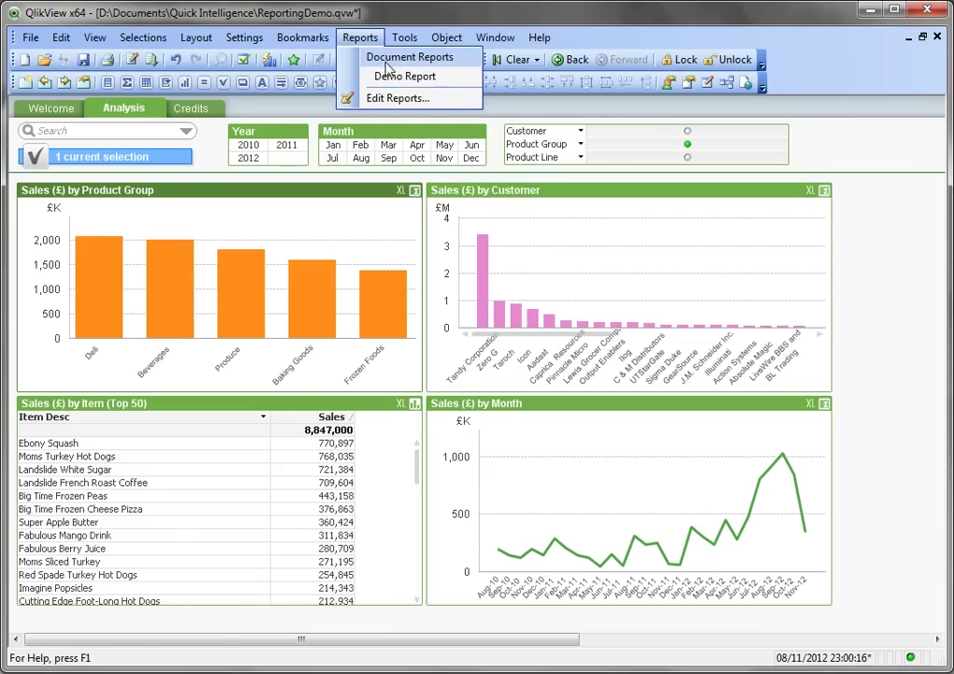
{"action": "left_click", "coordinate": [393, 98]}
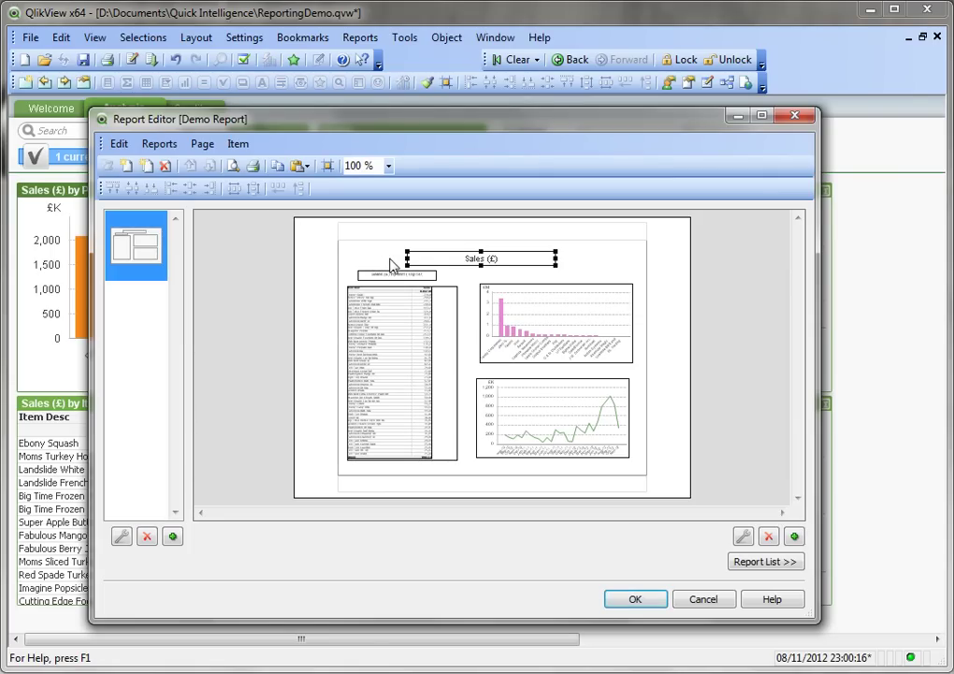
{"action": "right_click", "coordinate": [430, 259]}
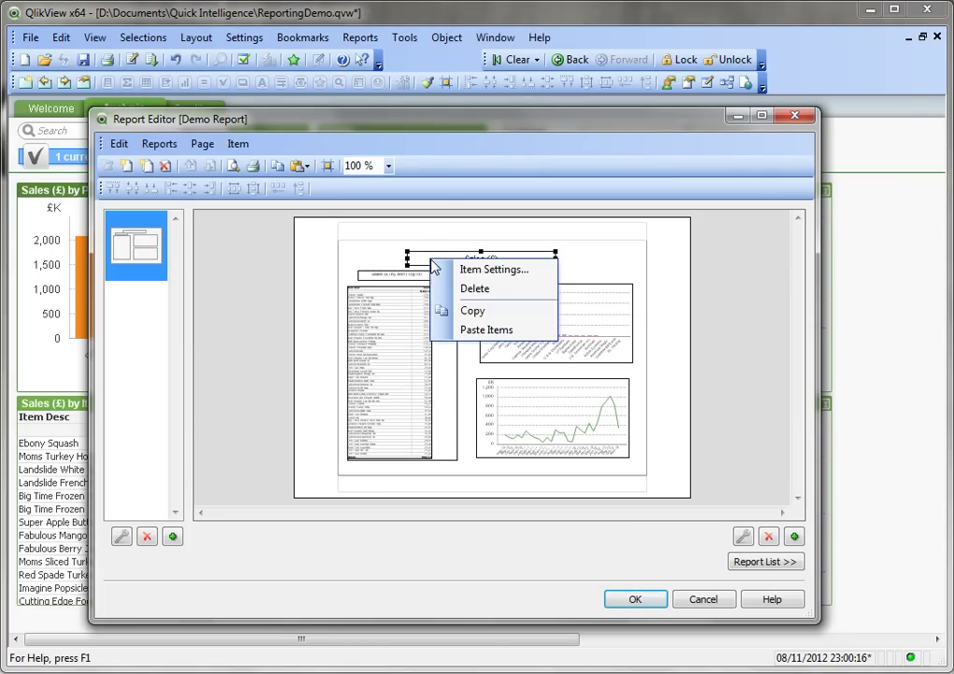
{"action": "left_click", "coordinate": [484, 271]}
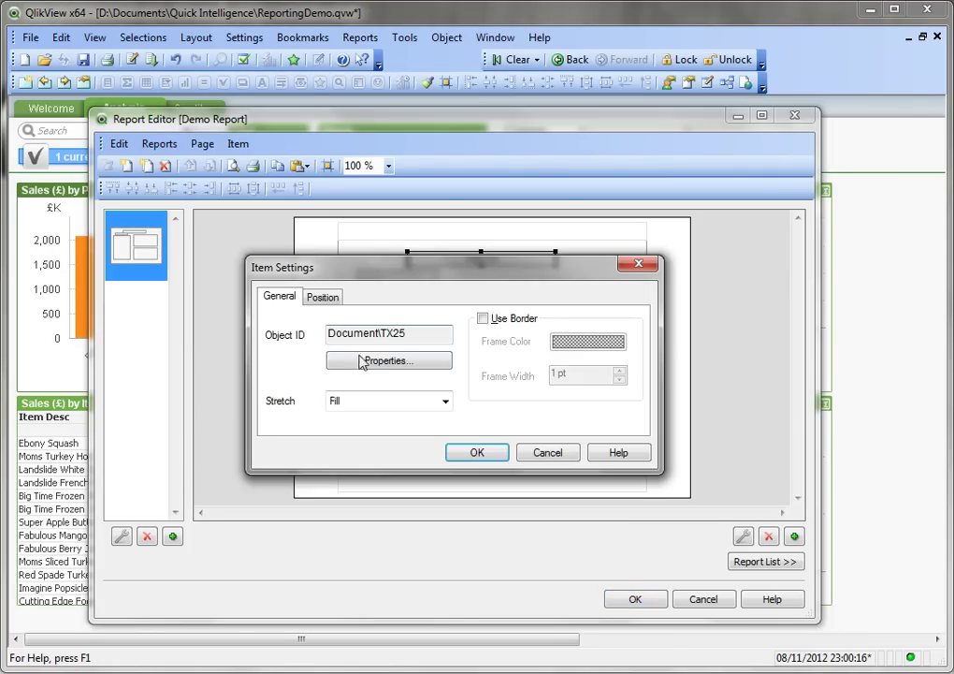
{"action": "left_click", "coordinate": [396, 360]}
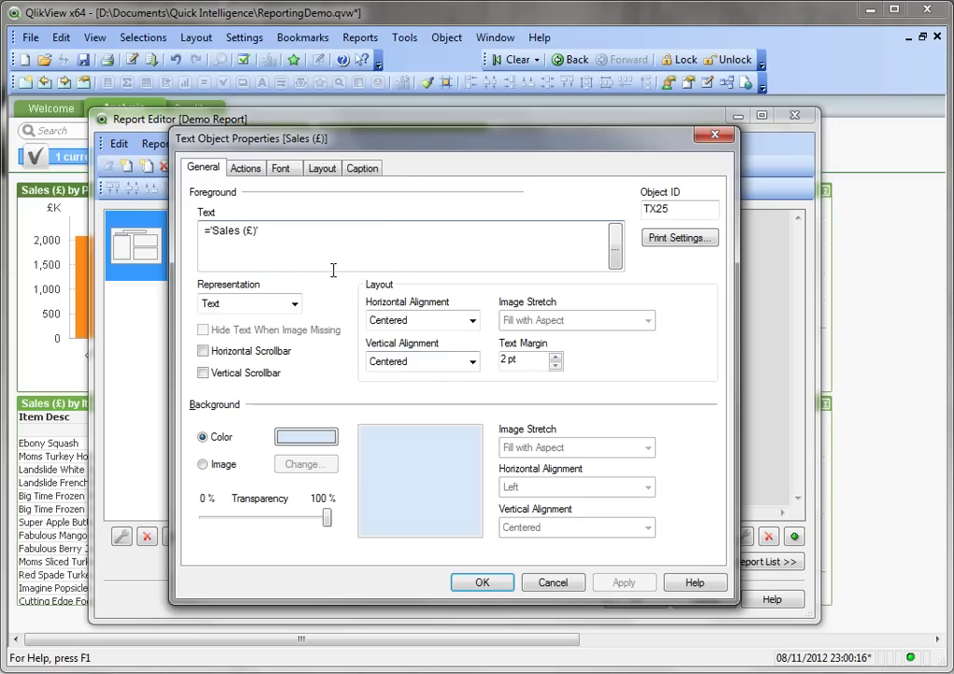
- Change the heading to ='Sales (£) - ' & Only([Product Group]) and apply it
{"action": "type", "text": "'"}
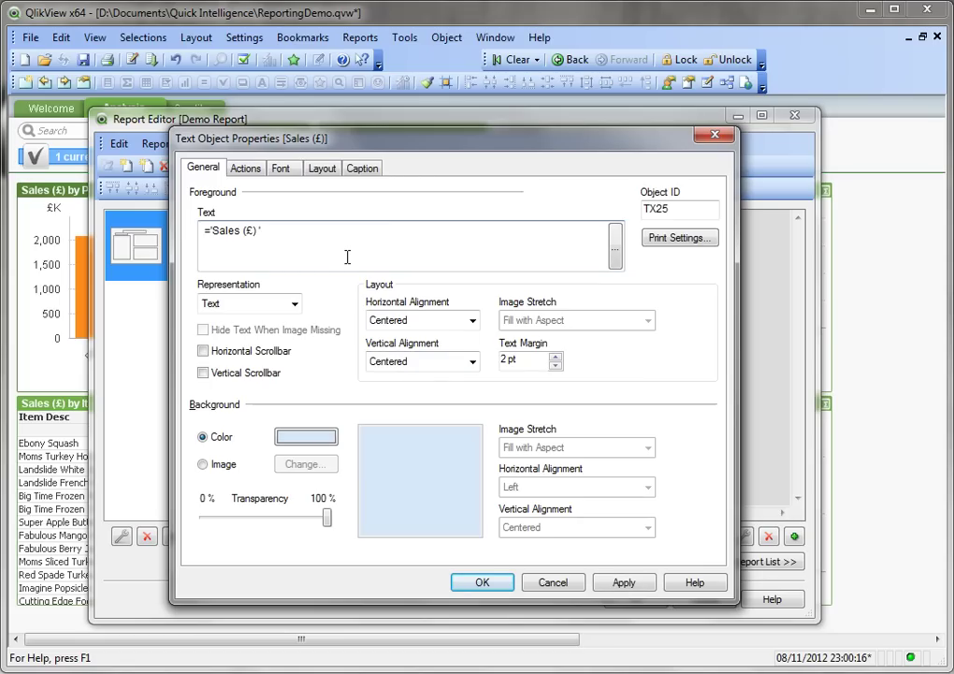
{"action": "type", "text": " & Only("}
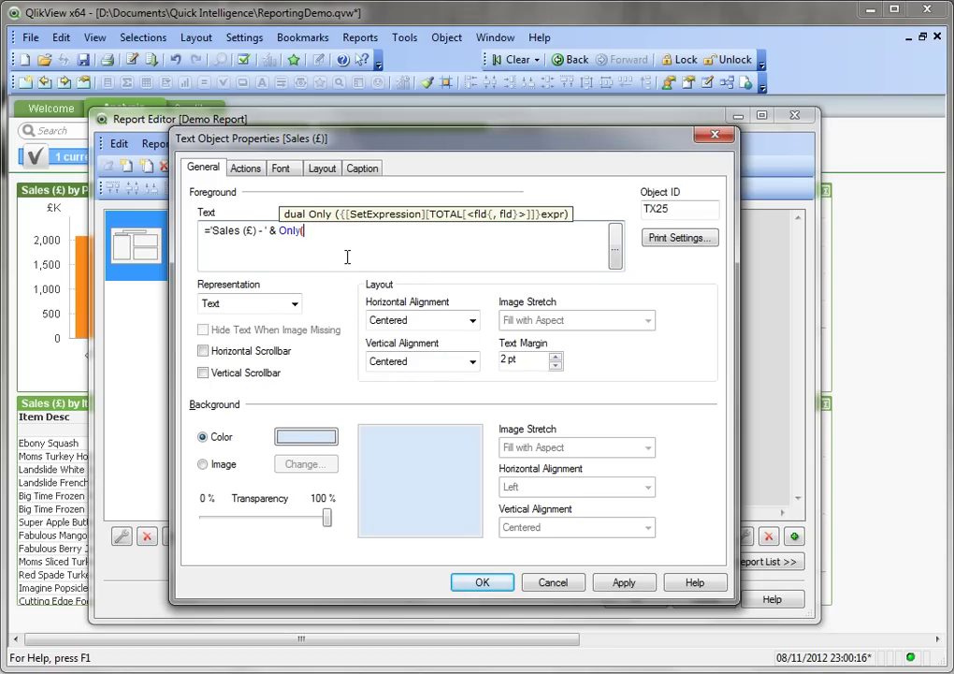
{"action": "type", "text": "[PRodu"}
{"action": "key", "text": "Return"}
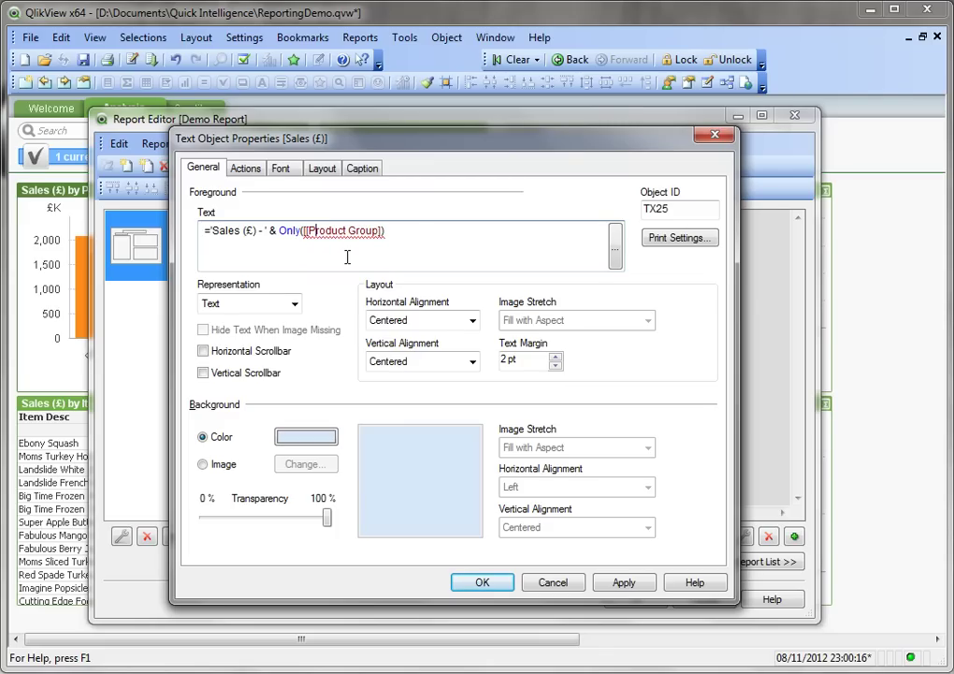
{"action": "key", "text": "BackSpace"}
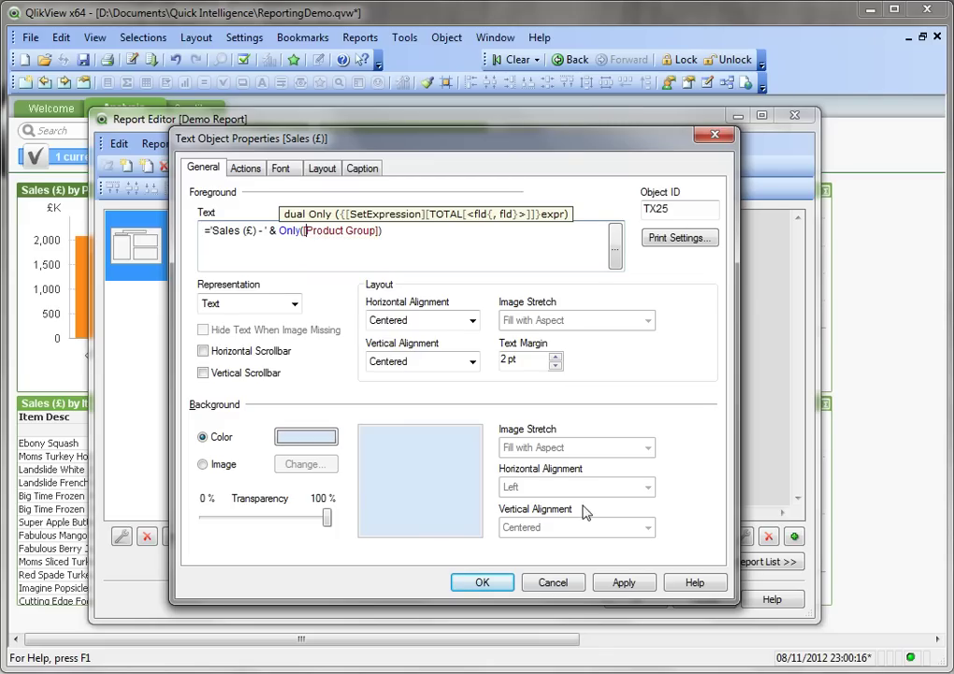
{"action": "left_click", "coordinate": [629, 584]}
{"action": "left_click", "coordinate": [483, 581]}
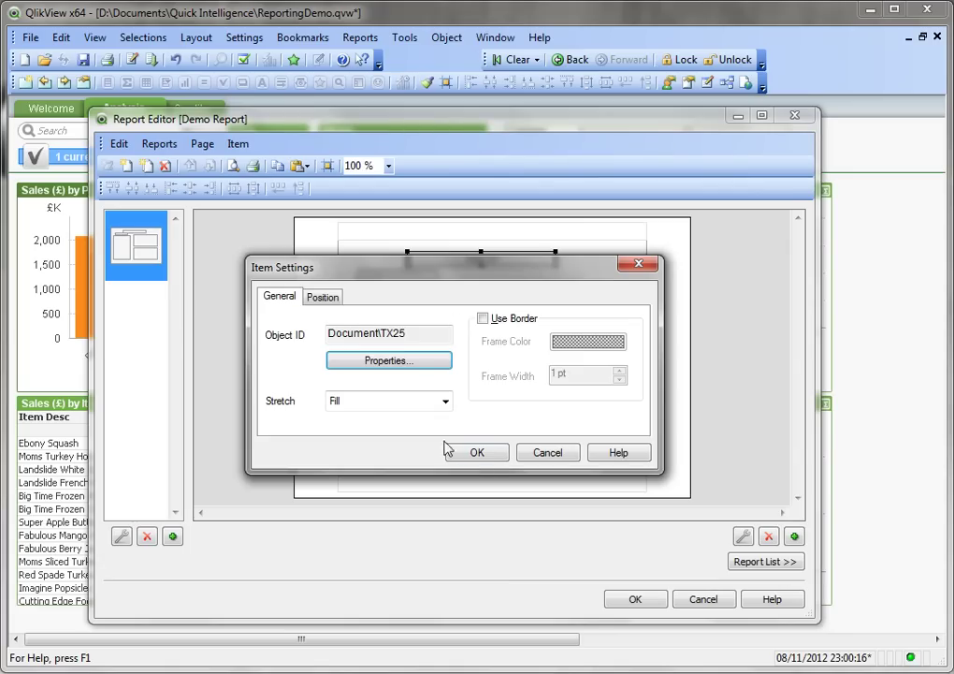
- Band the Demo Report page to loop over Product Group values and save the report
{"action": "left_click", "coordinate": [479, 454]}
{"action": "left_click", "coordinate": [202, 143]}
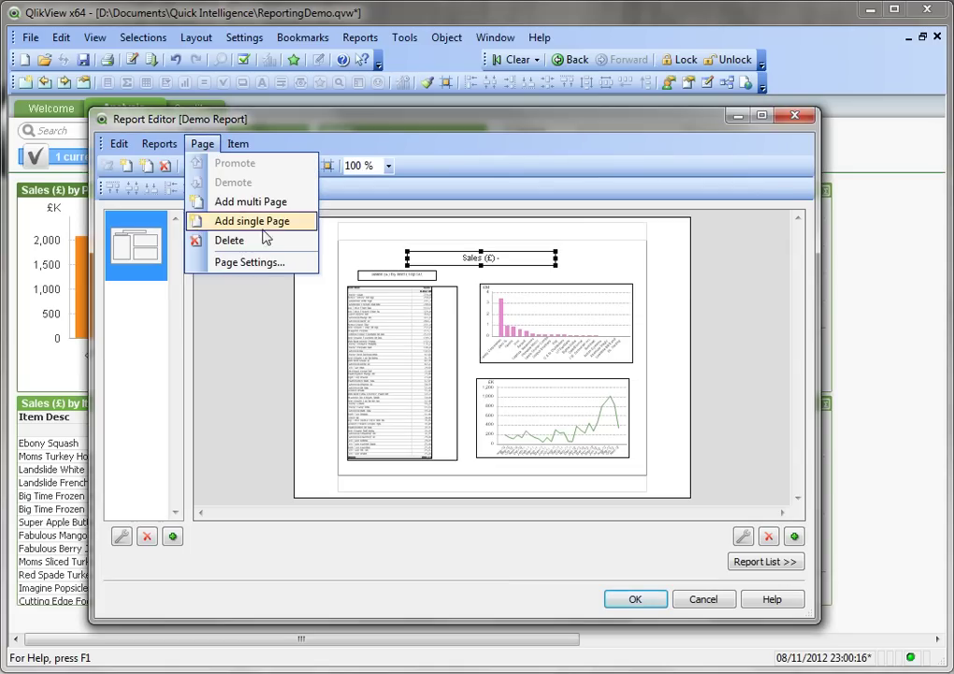
{"action": "left_click", "coordinate": [250, 262]}
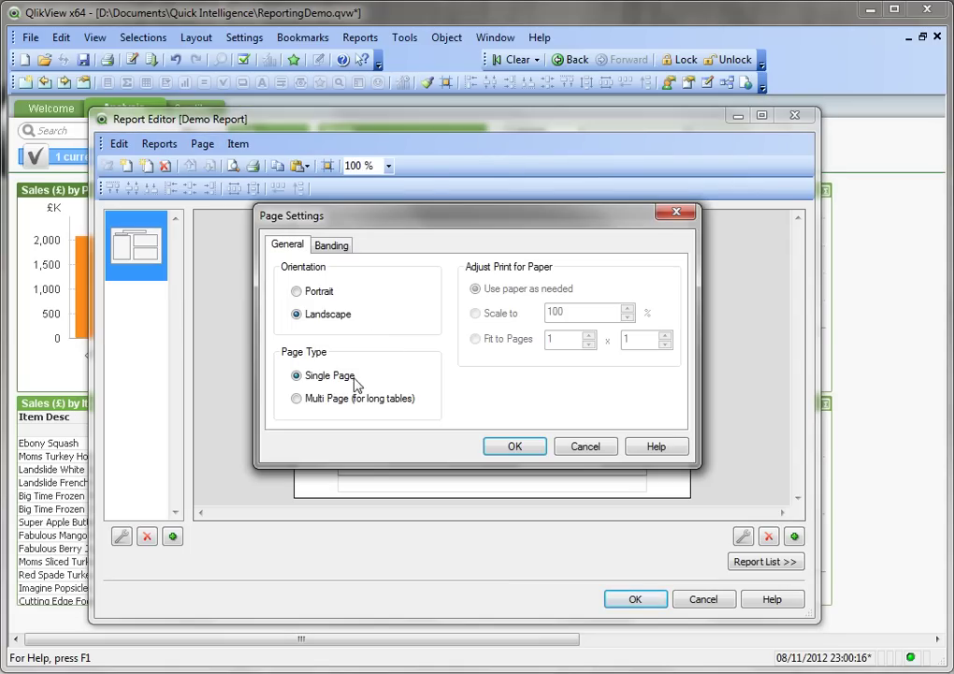
{"action": "left_click", "coordinate": [333, 247]}
{"action": "left_click", "coordinate": [333, 269]}
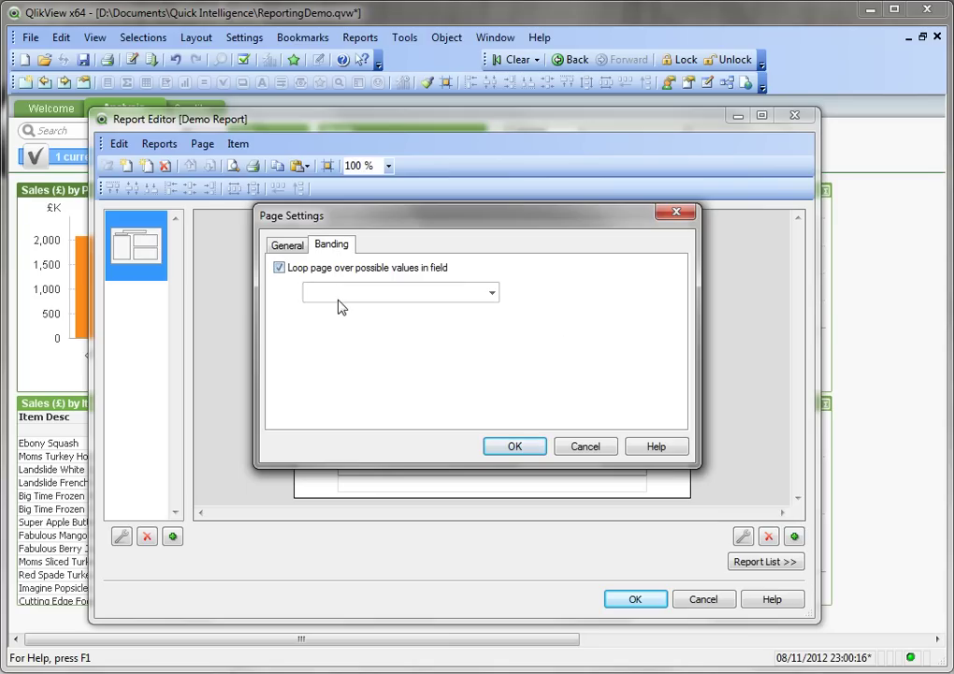
{"action": "left_click", "coordinate": [379, 293]}
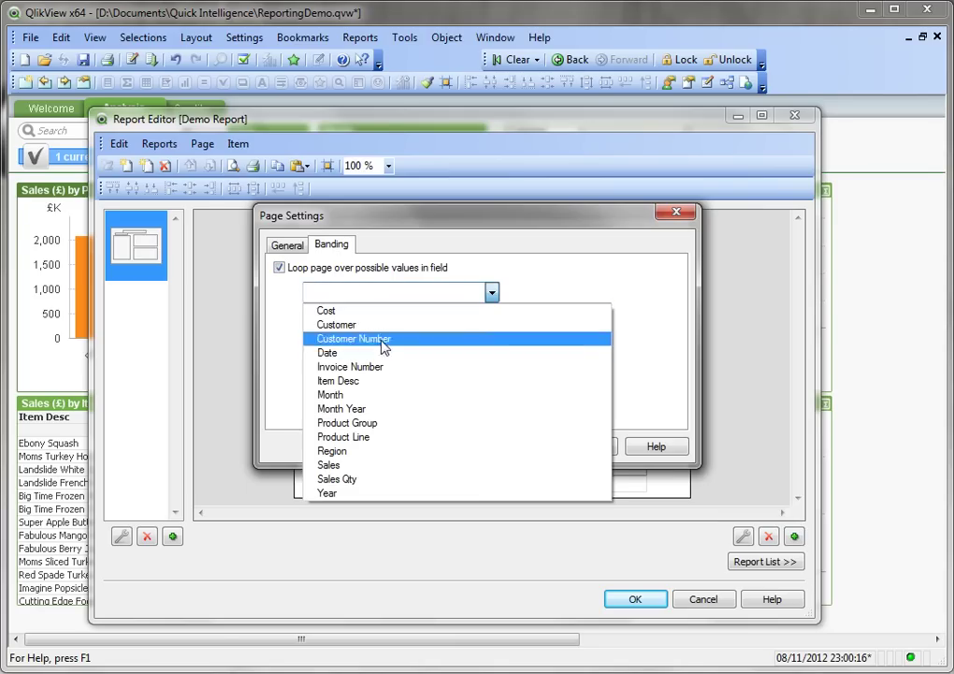
{"action": "left_click", "coordinate": [384, 423]}
{"action": "left_click", "coordinate": [545, 448]}
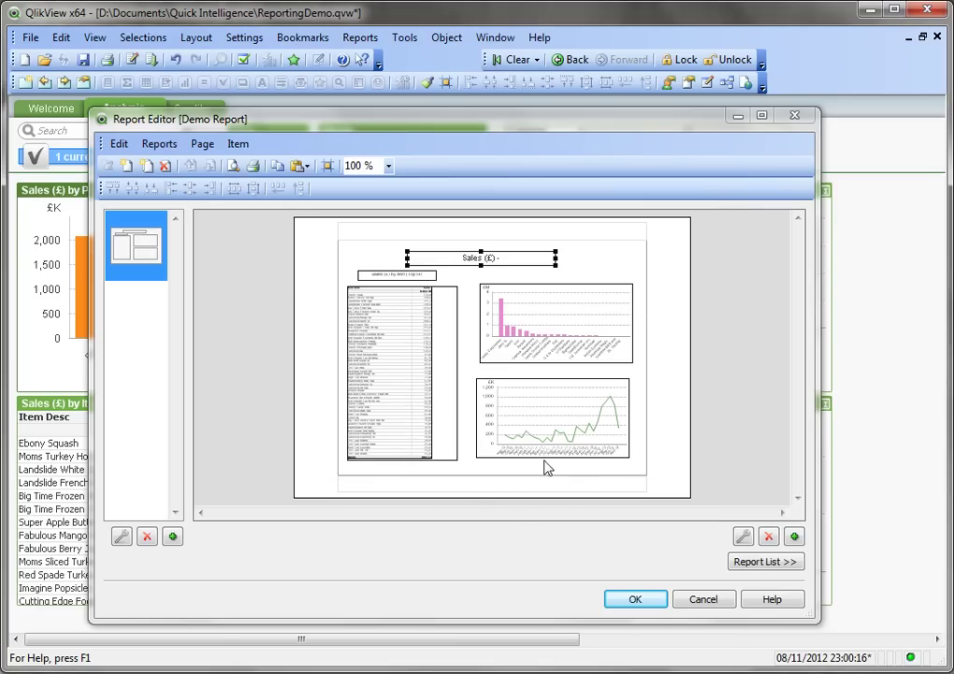
{"action": "left_click", "coordinate": [646, 607]}
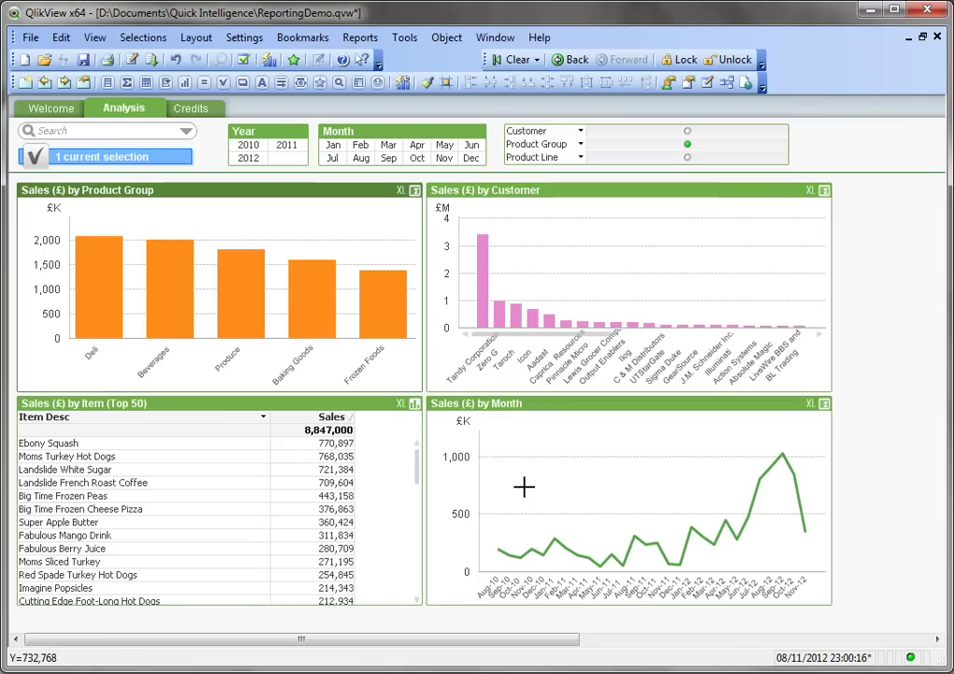
- Print the Demo Report using the PDF-XChange 4.0 printer
{"action": "left_click", "coordinate": [360, 37]}
{"action": "left_click", "coordinate": [391, 80]}
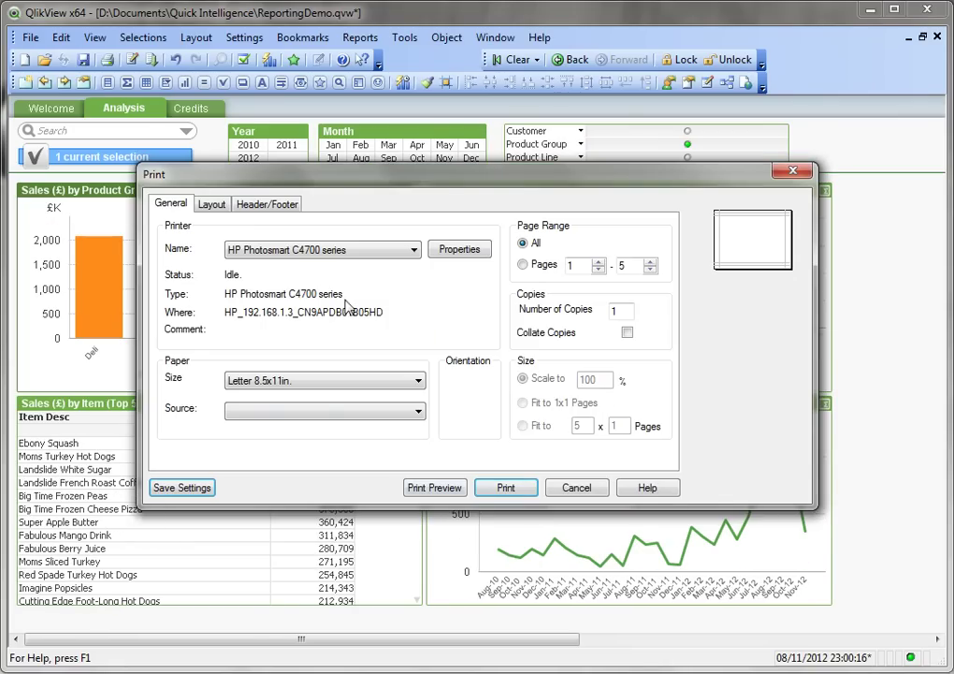
{"action": "left_click", "coordinate": [318, 253]}
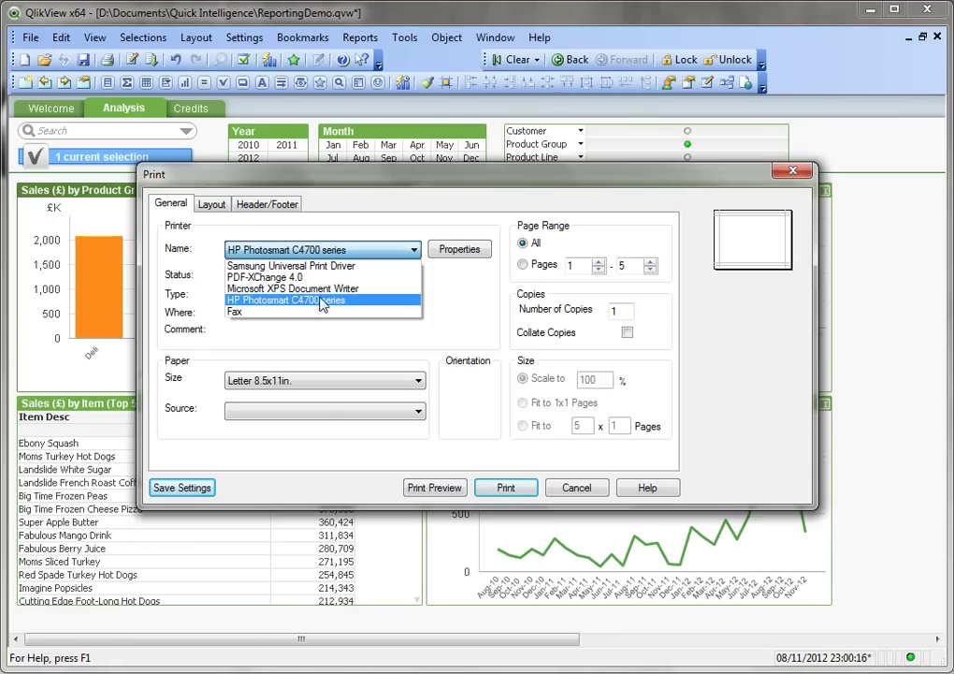
{"action": "left_click", "coordinate": [311, 280]}
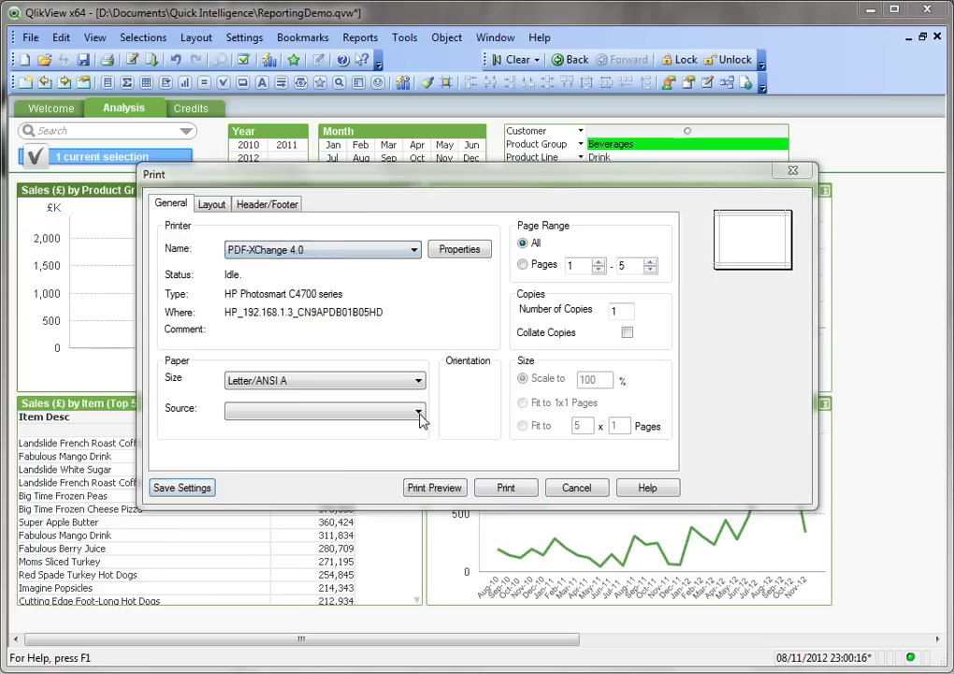
{"action": "left_click", "coordinate": [502, 492]}
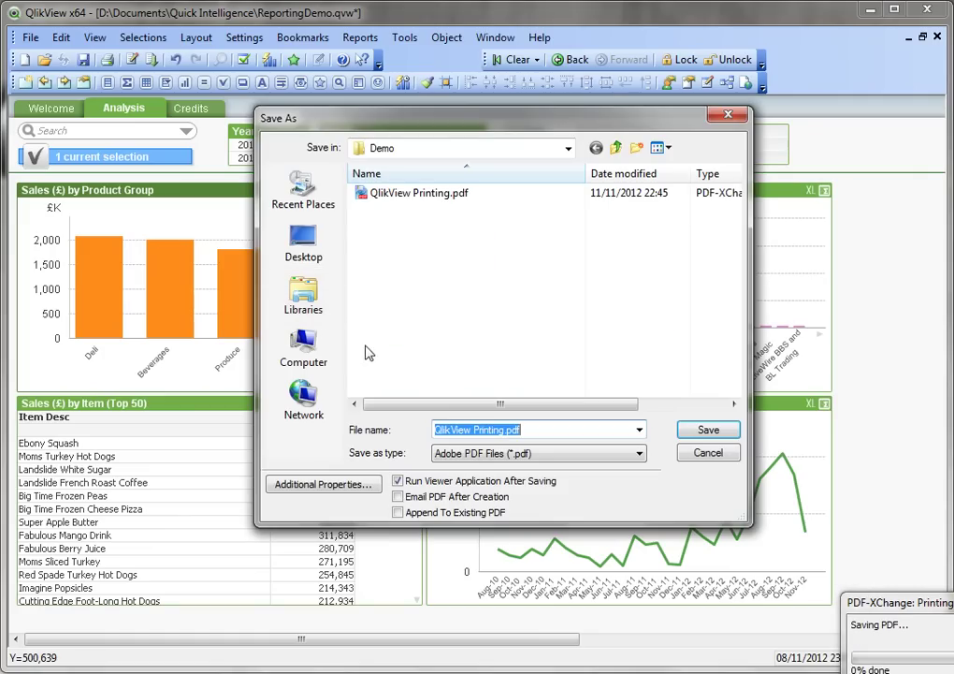
- Save the PDF output as 'QlikView Printing 2.pdf'
{"action": "left_click", "coordinate": [506, 430]}
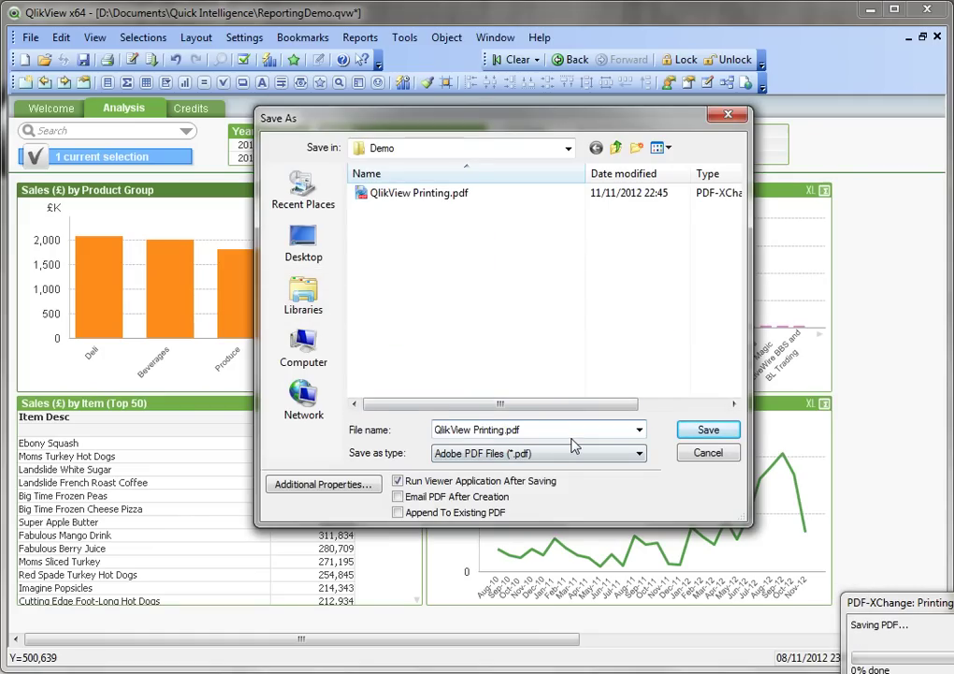
{"action": "type", "text": "2"}
{"action": "left_click", "coordinate": [709, 429]}
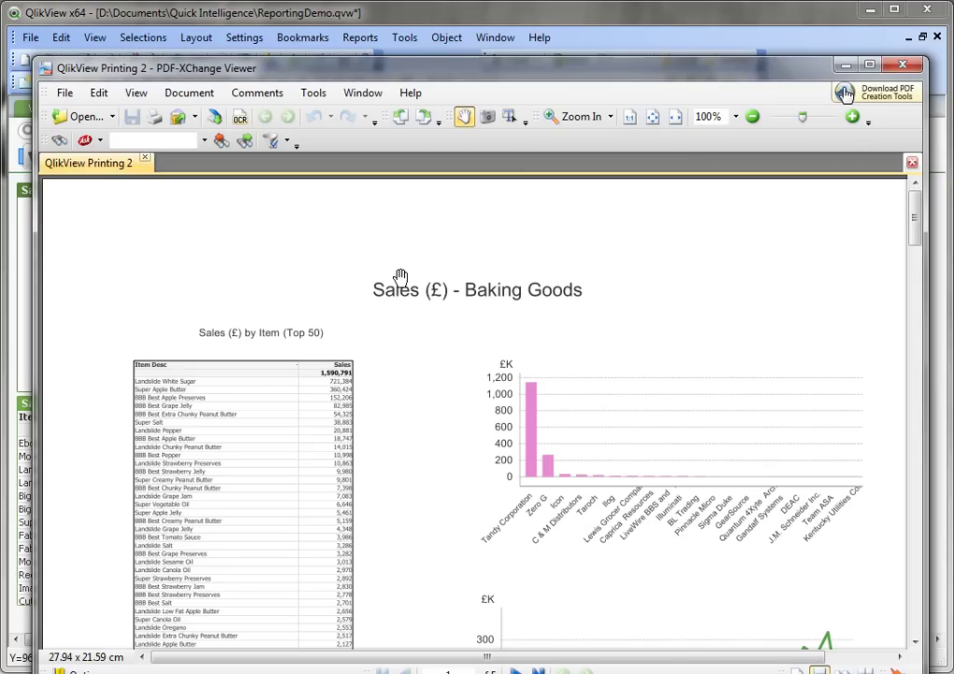
- Page through the 5-page PDF's group pages, Baking Goods to Produce, then close PDF-XChange Viewer
{"action": "scroll", "coordinate": [401, 283], "scroll_direction": "down", "scroll_amount": 15}
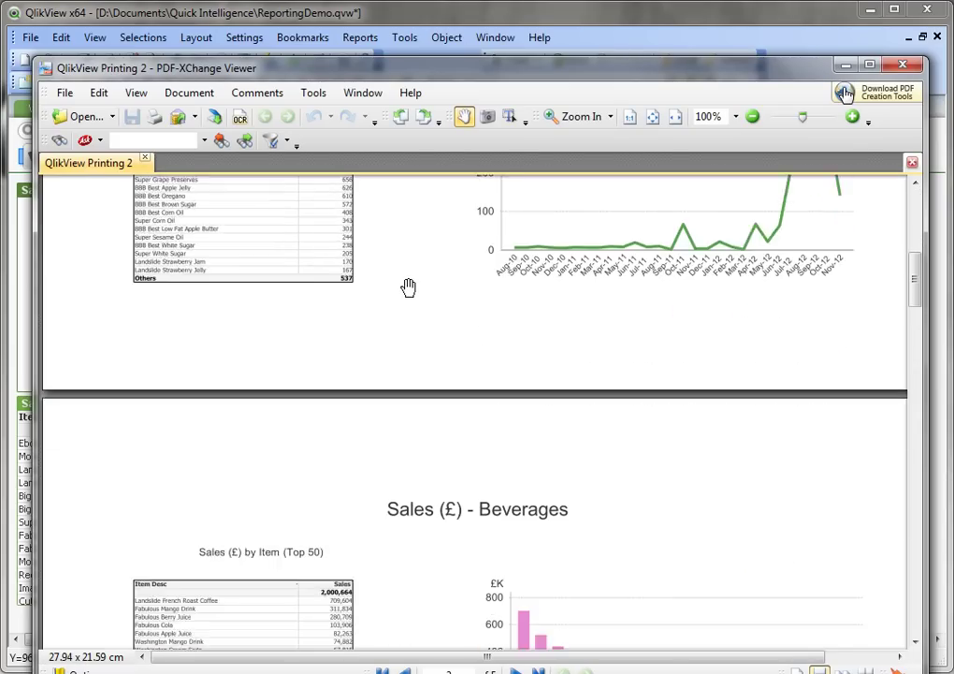
{"action": "scroll", "coordinate": [408, 286], "scroll_direction": "down", "scroll_amount": 3}
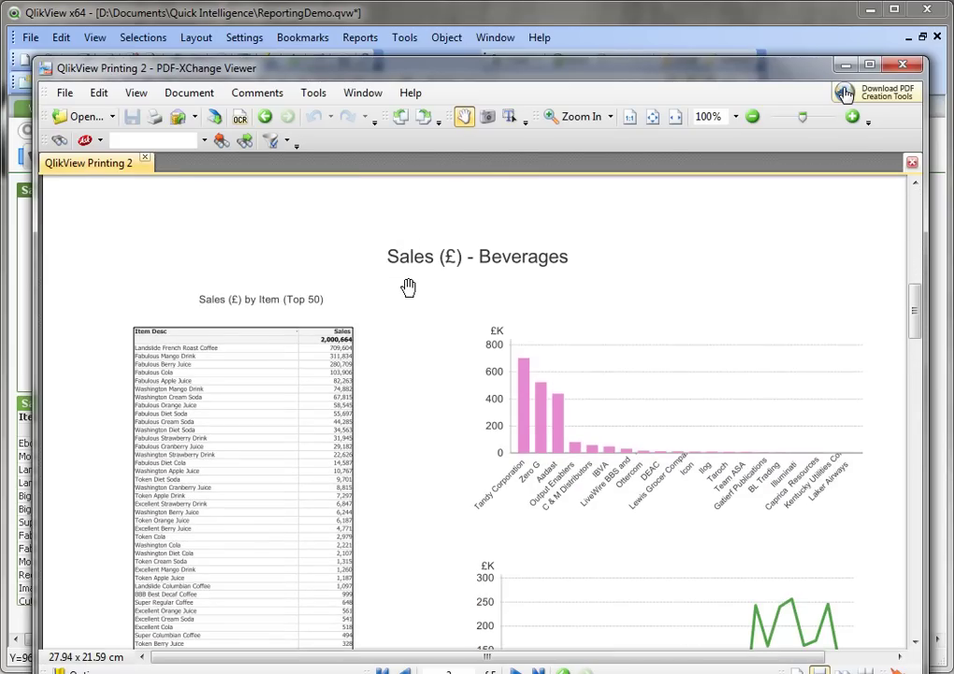
{"action": "scroll", "coordinate": [408, 287], "scroll_direction": "down", "scroll_amount": 15}
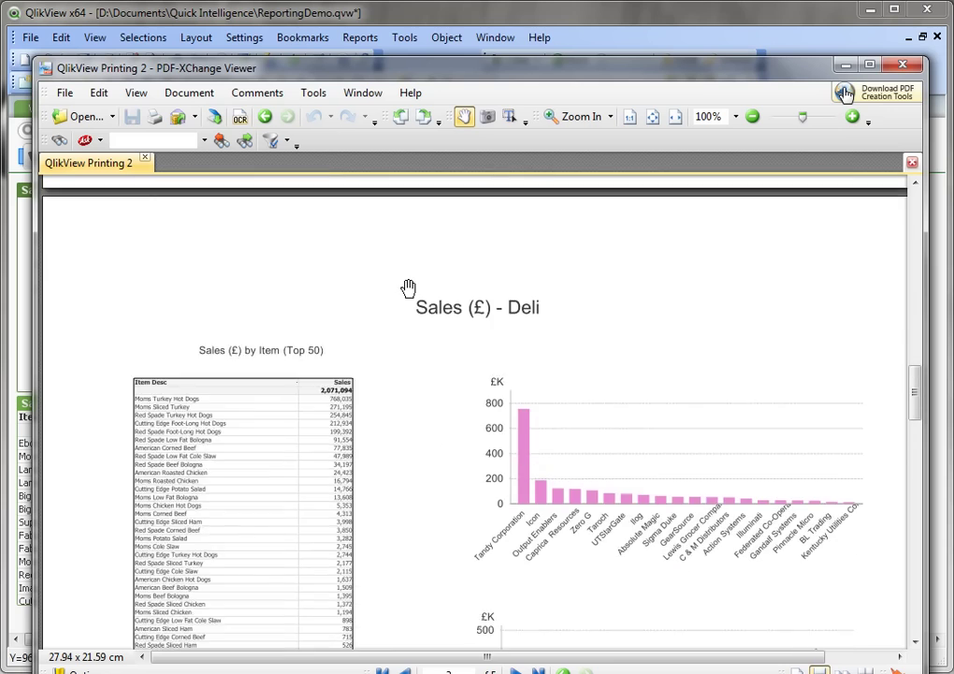
{"action": "scroll", "coordinate": [408, 286], "scroll_direction": "down", "scroll_amount": 15}
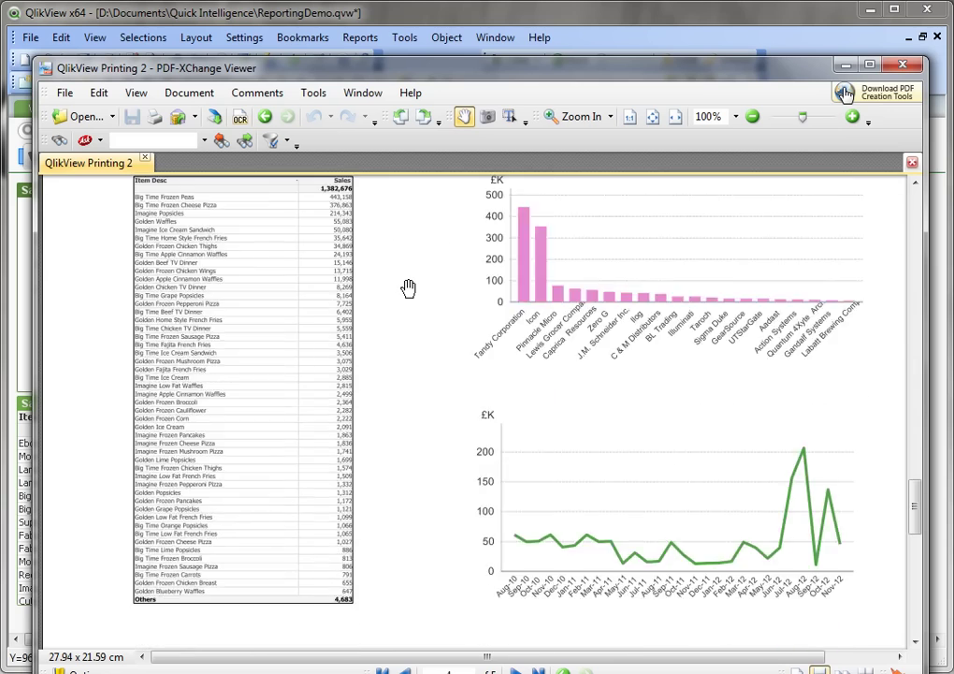
{"action": "scroll", "coordinate": [408, 287], "scroll_direction": "down", "scroll_amount": 15}
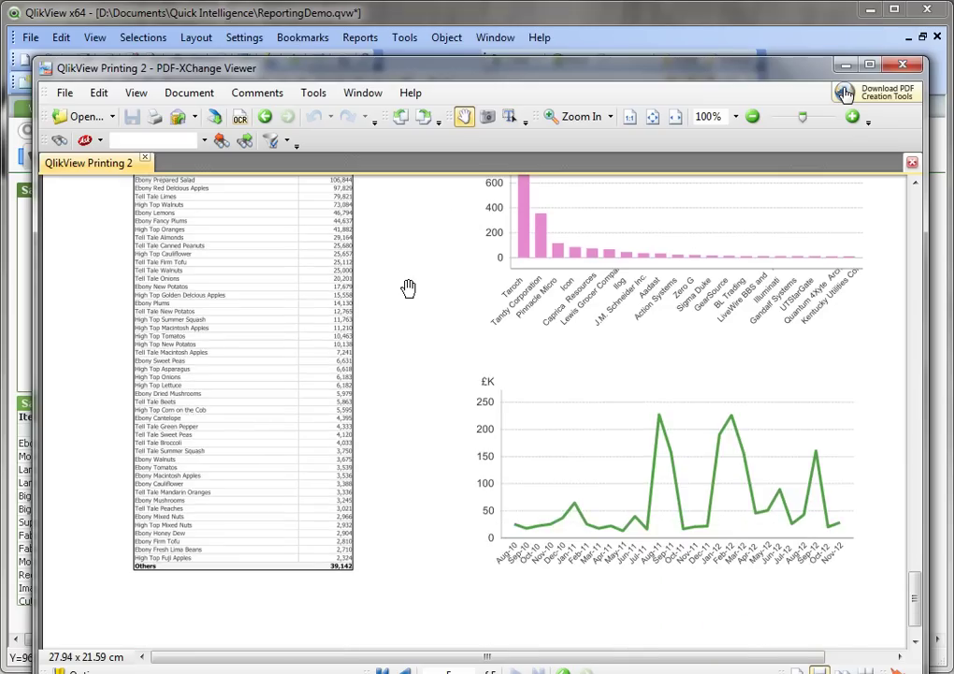
{"action": "scroll", "coordinate": [408, 287], "scroll_direction": "down", "scroll_amount": 1}
{"action": "scroll", "coordinate": [412, 290], "scroll_direction": "up", "scroll_amount": 3}
{"action": "scroll", "coordinate": [411, 290], "scroll_direction": "up", "scroll_amount": 1}
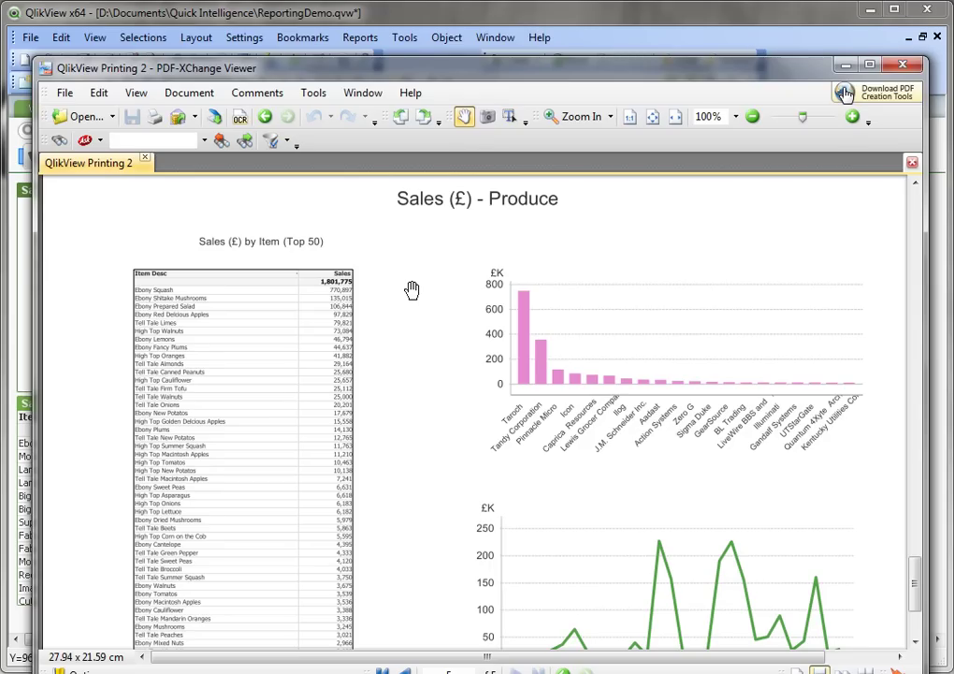
{"action": "left_click", "coordinate": [904, 67]}
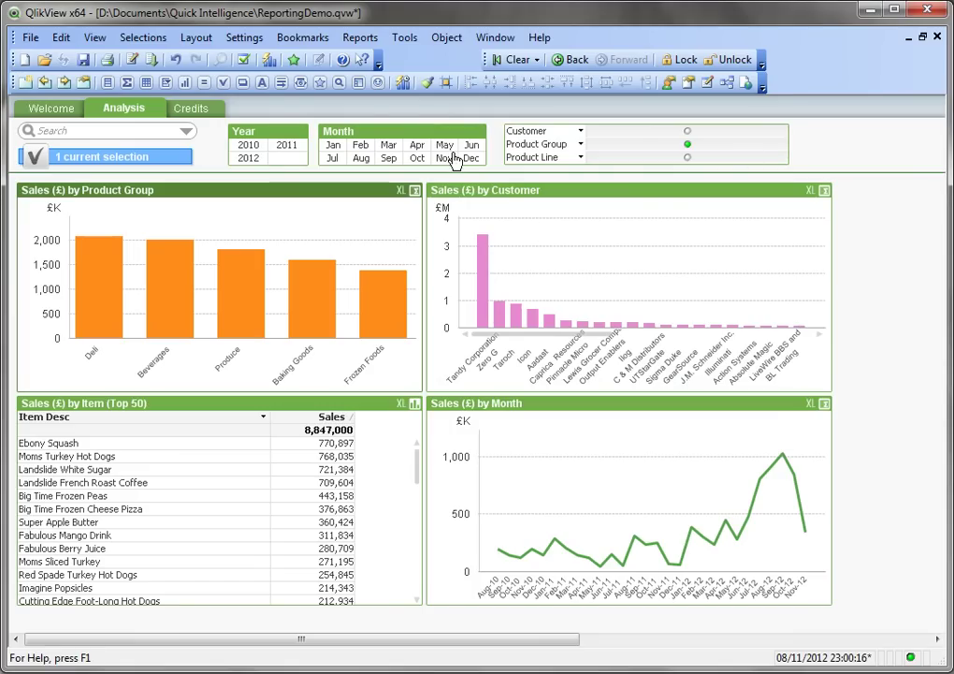
- Switch to the Credits sheet with the 2012 Quick Intelligence copyright notice
{"action": "mouse_move", "coordinate": [476, 299]}
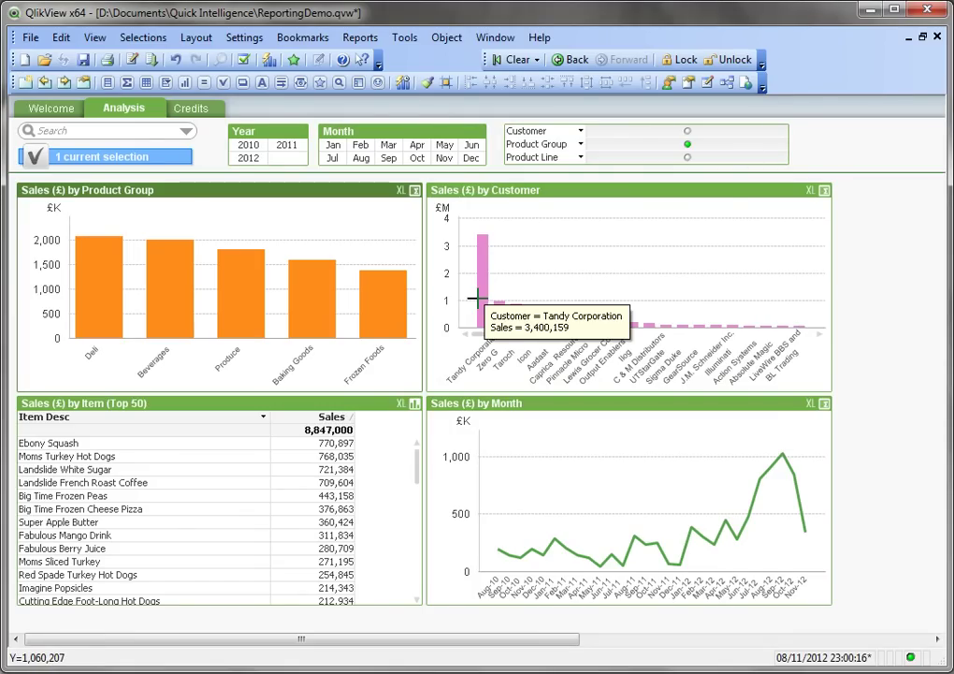
{"action": "left_click", "coordinate": [192, 109]}
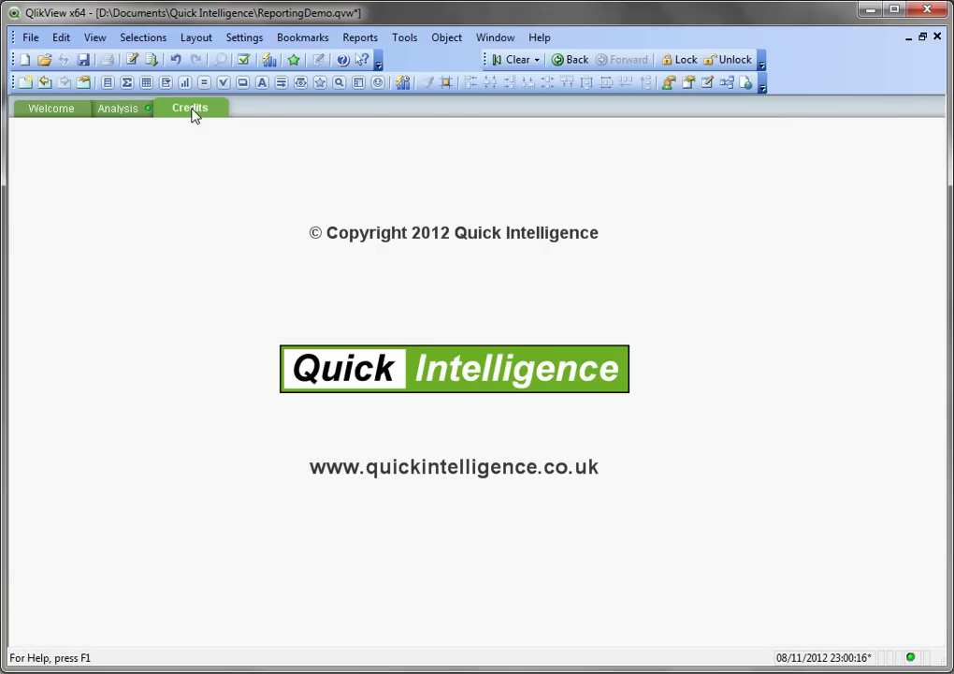